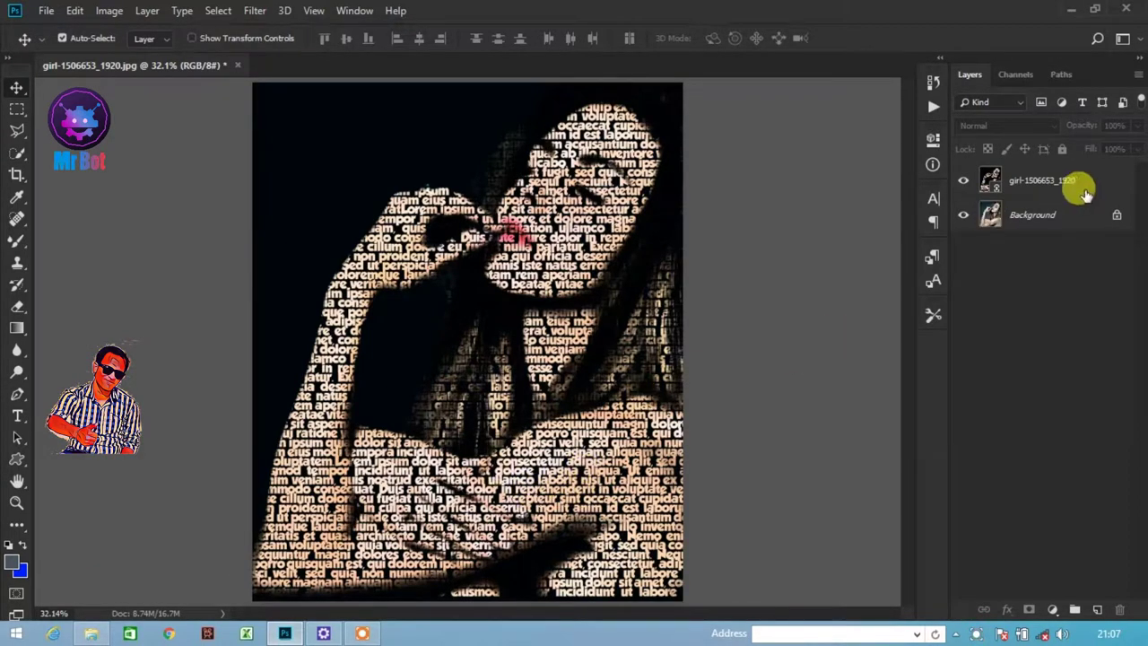
Toggle the text-portrait layer's visibility to compare it with the photo, then select it
{"action": "left_click", "coordinate": [963, 180]}
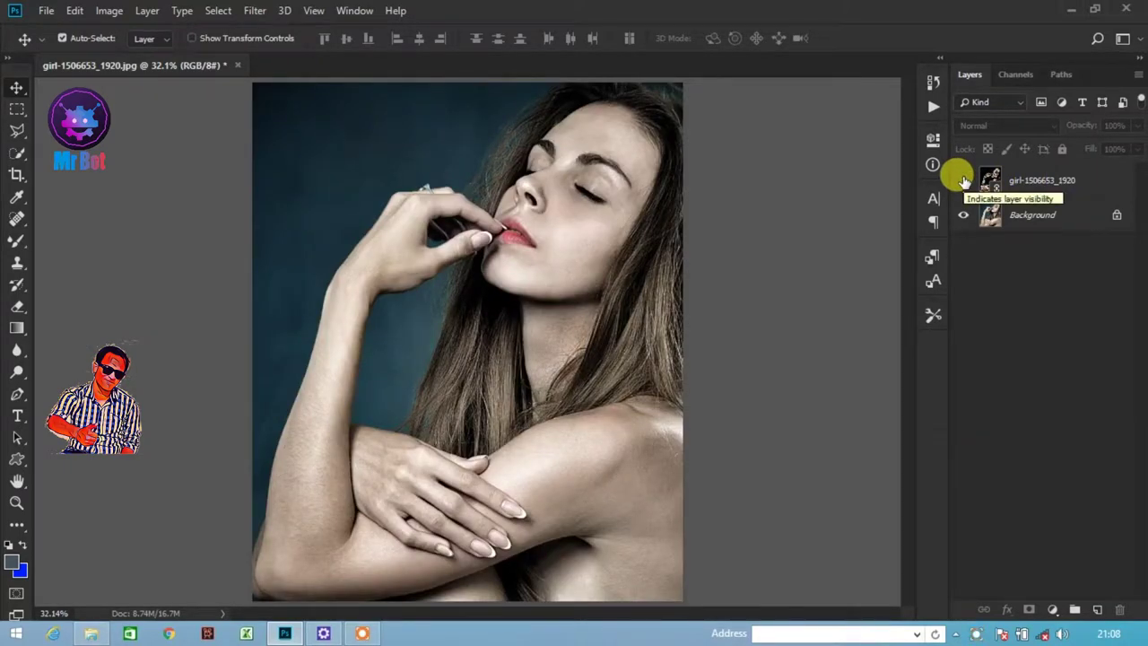
{"action": "left_click", "coordinate": [962, 181]}
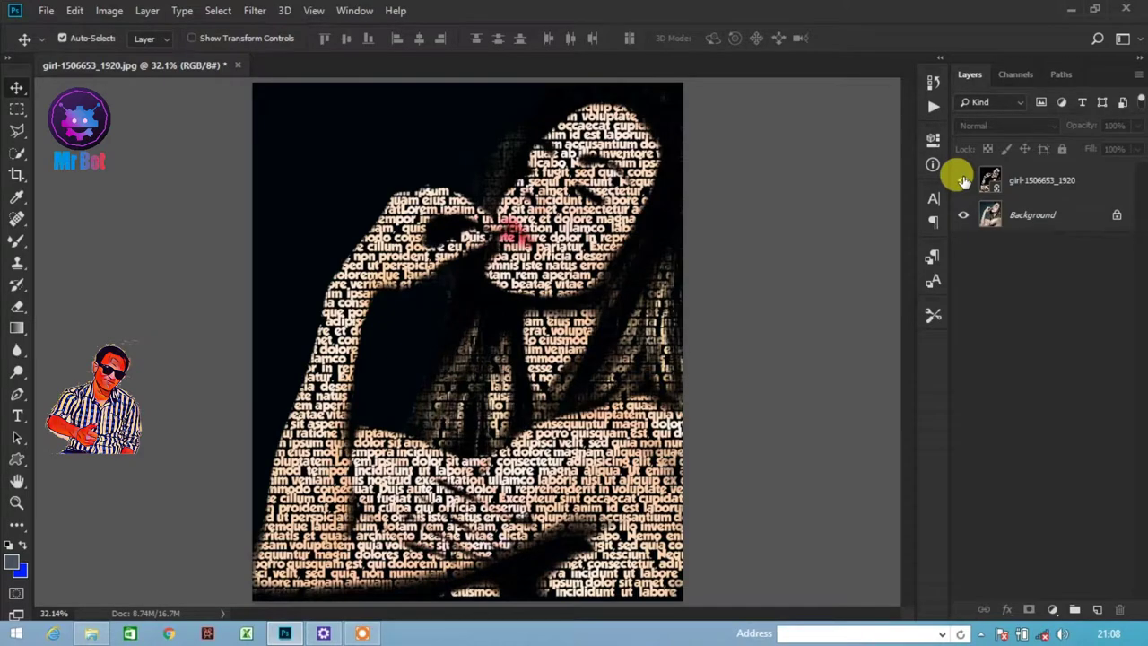
{"action": "left_click", "coordinate": [963, 181]}
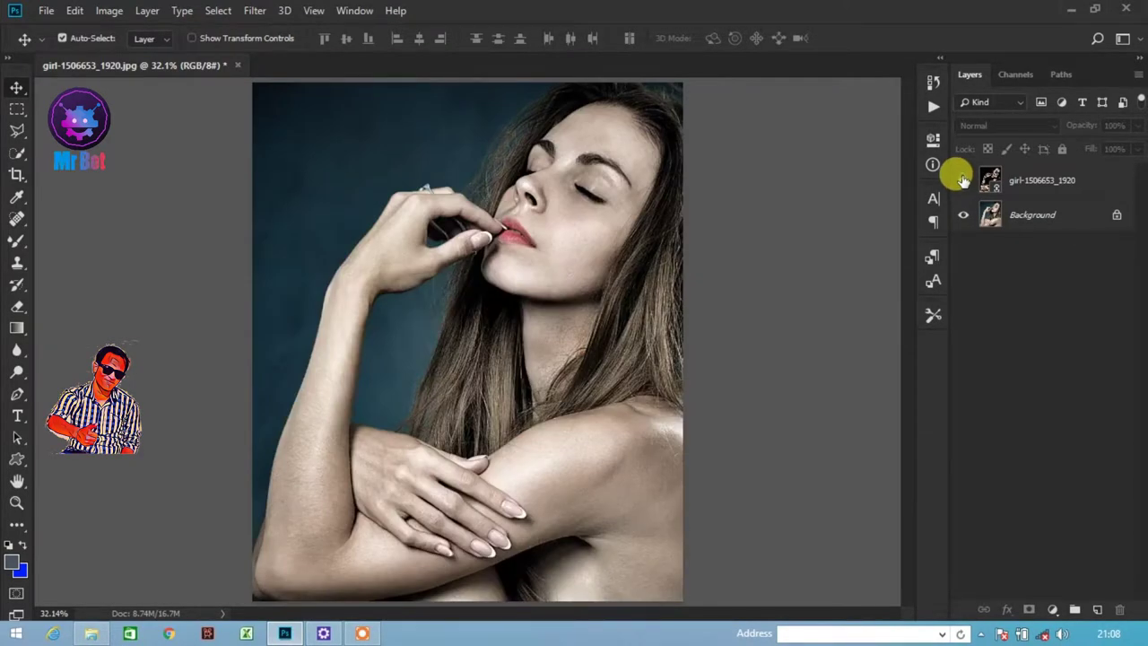
{"action": "left_click", "coordinate": [963, 180]}
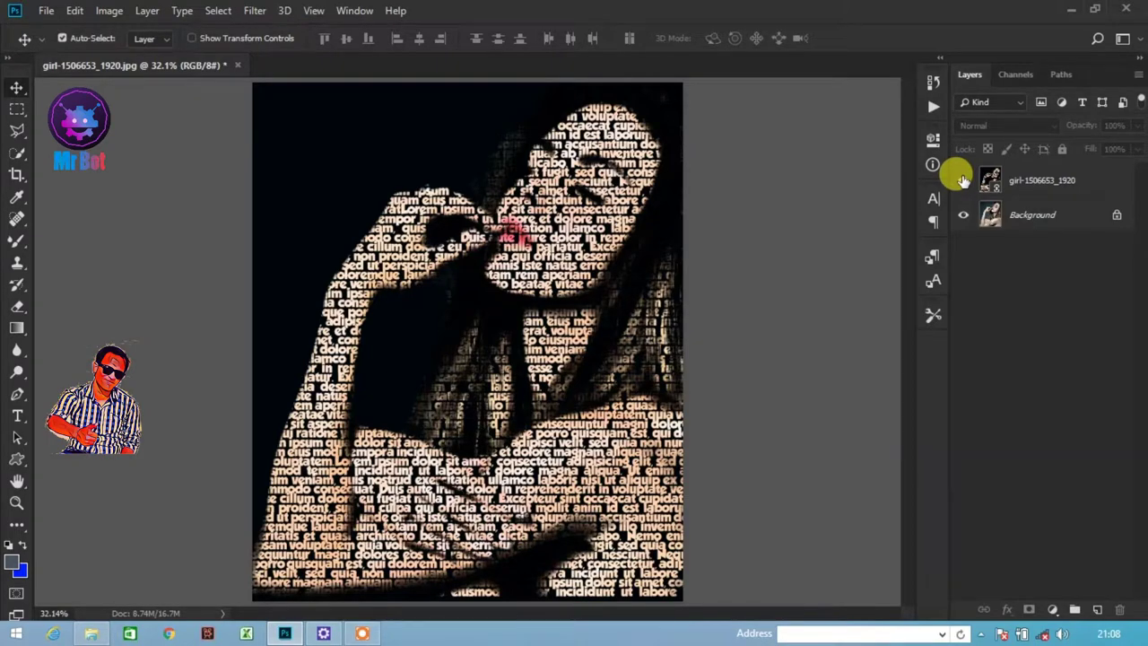
{"action": "left_click", "coordinate": [1042, 188]}
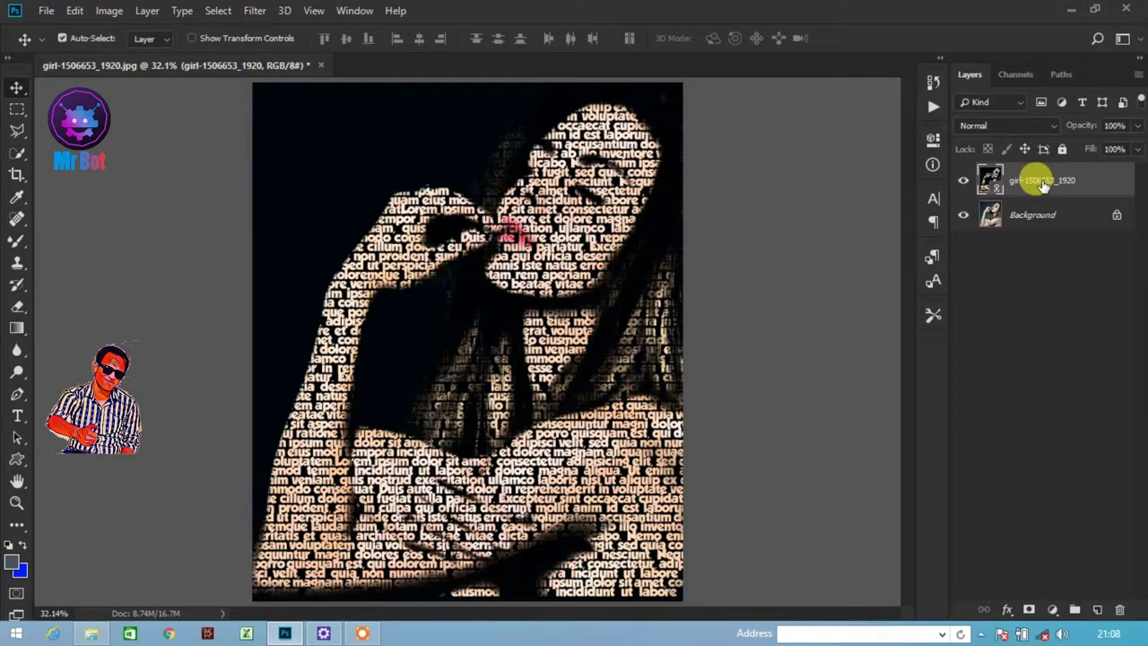
Delete the text-portrait layer and duplicate the Background photo as Layer 1
{"action": "key", "text": "Delete"}
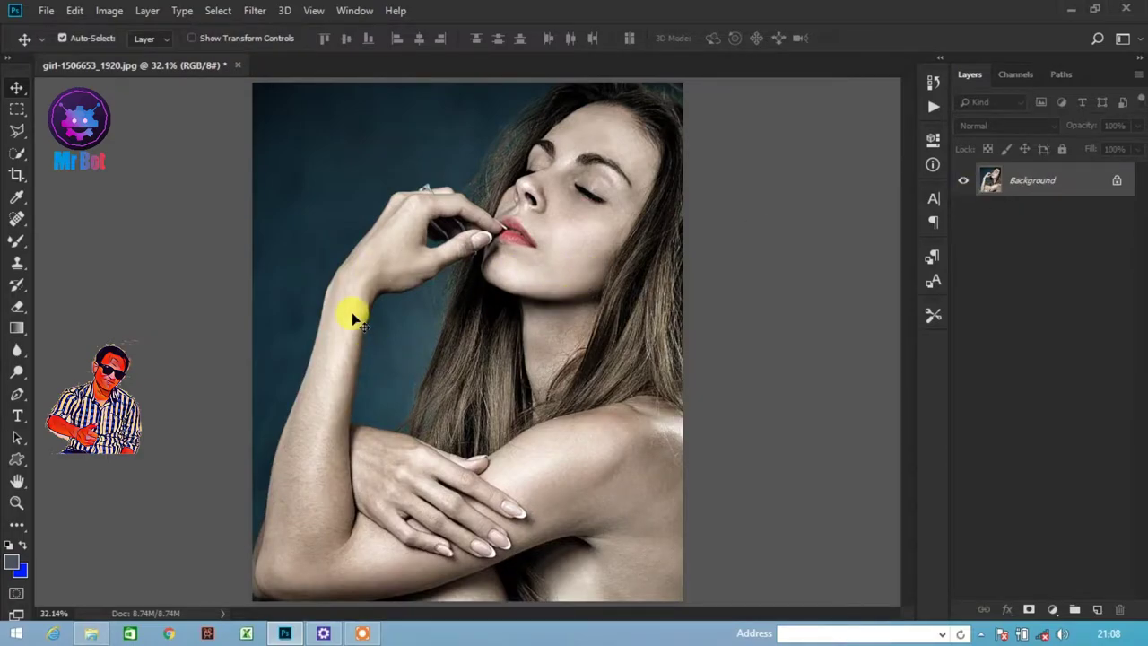
{"action": "key", "text": "ctrl+j"}
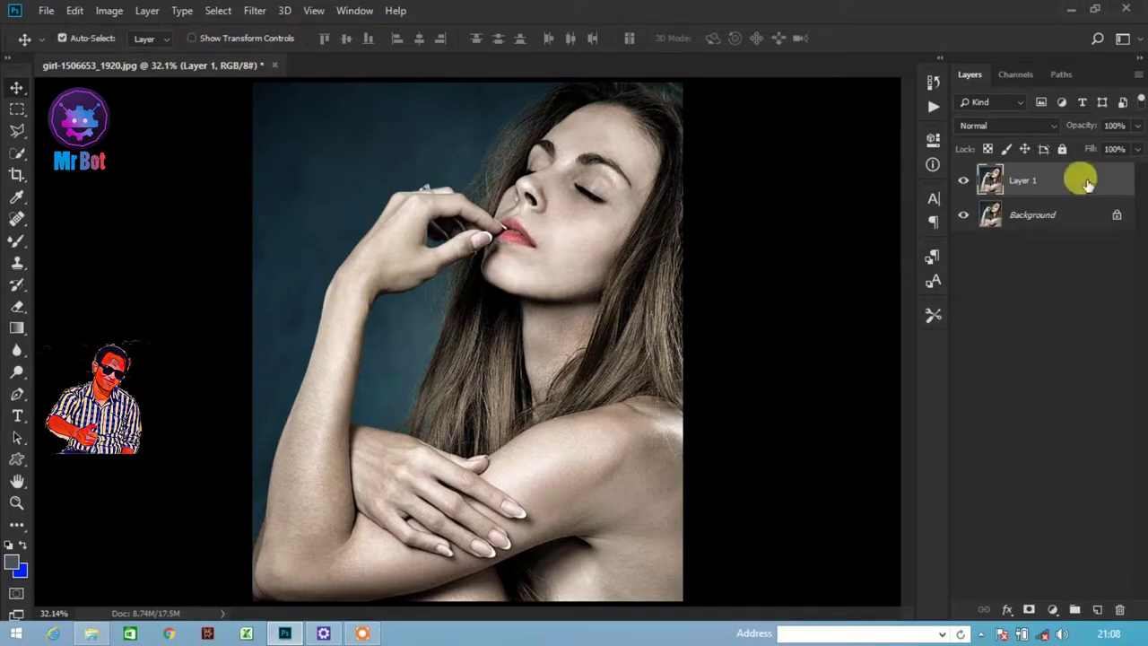
{"action": "left_click", "coordinate": [1027, 224]}
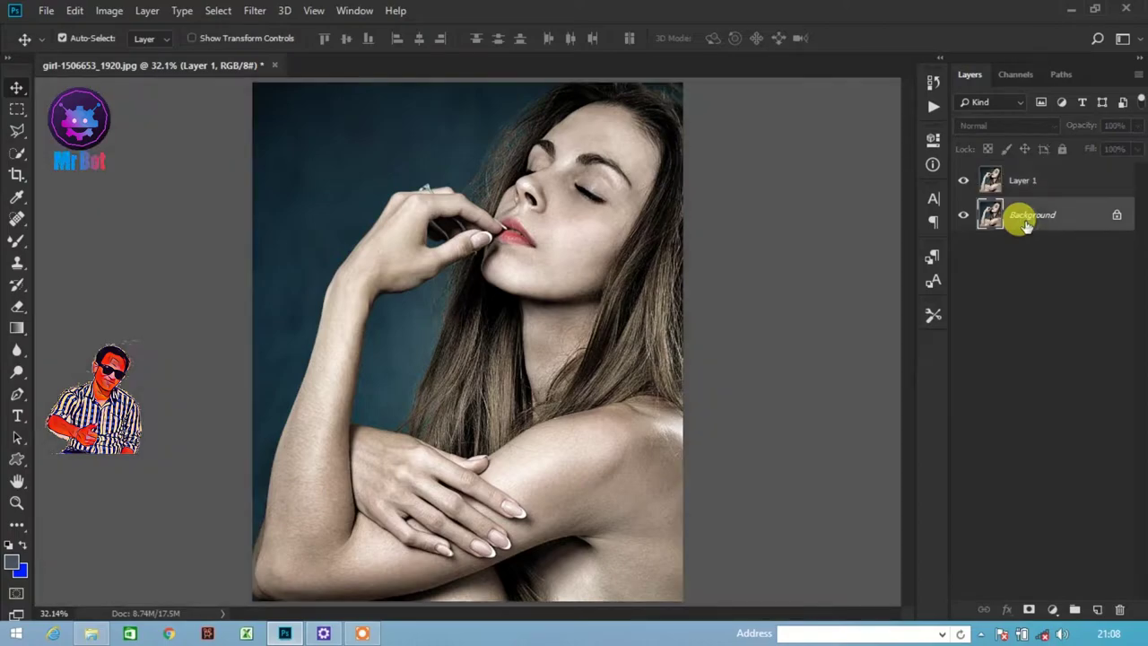
{"action": "left_click", "coordinate": [1125, 187]}
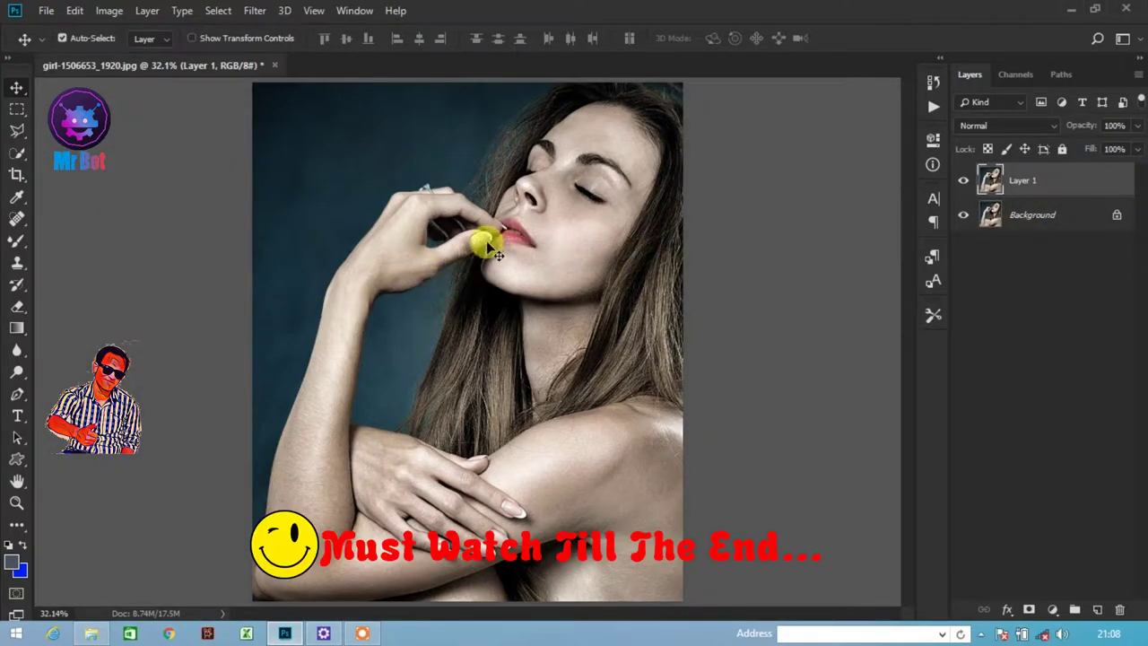
Select the woman from forehead to torso with the Quick Selection Tool
{"action": "left_click", "coordinate": [21, 156]}
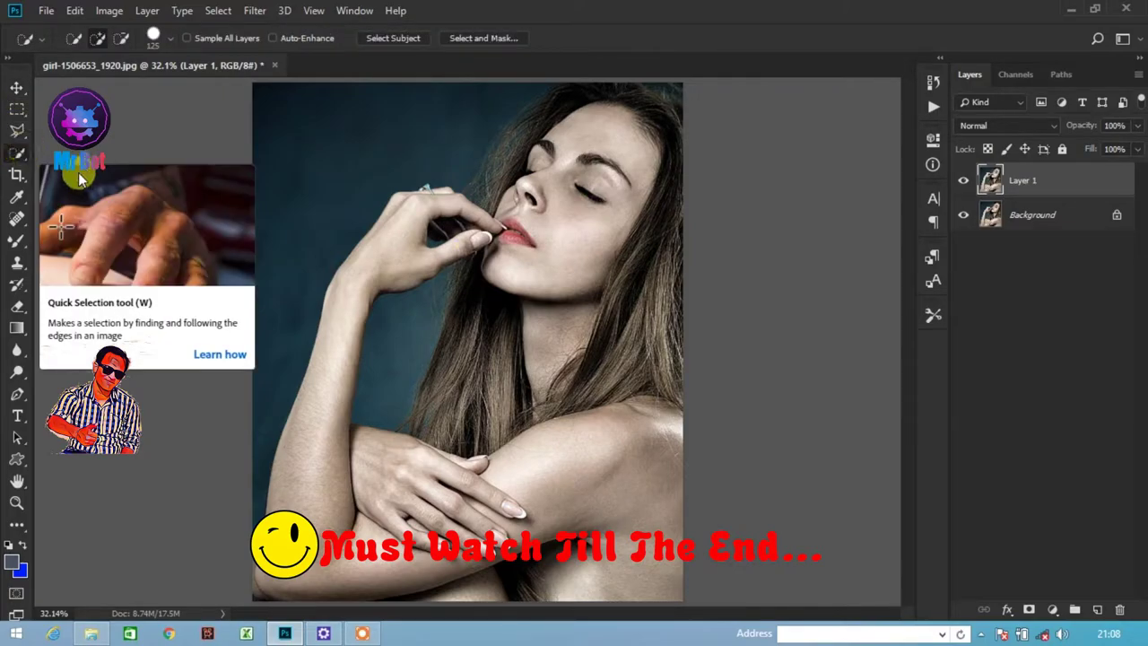
{"action": "right_click", "coordinate": [22, 156]}
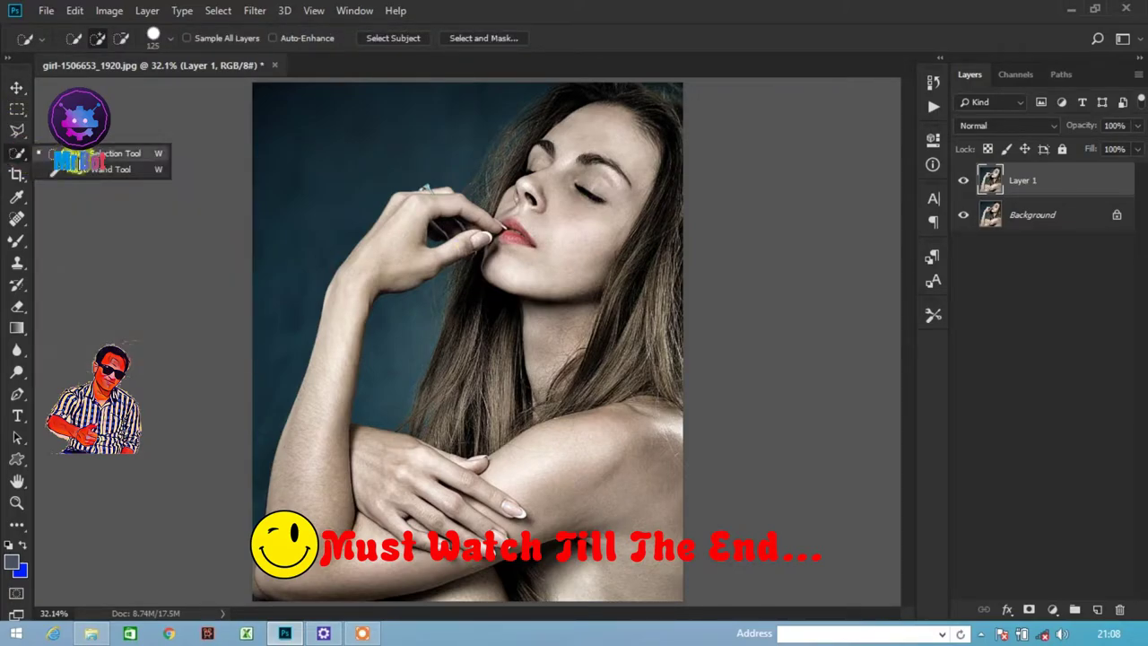
{"action": "left_click", "coordinate": [81, 158]}
{"action": "mouse_move", "coordinate": [582, 163]}
{"action": "left_mouse_down"}
{"action": "mouse_move", "coordinate": [574, 97]}
{"action": "mouse_move", "coordinate": [544, 98]}
{"action": "mouse_move", "coordinate": [630, 108]}
{"action": "mouse_move", "coordinate": [640, 128]}
{"action": "mouse_move", "coordinate": [584, 236]}
{"action": "mouse_move", "coordinate": [631, 205]}
{"action": "left_mouse_up"}
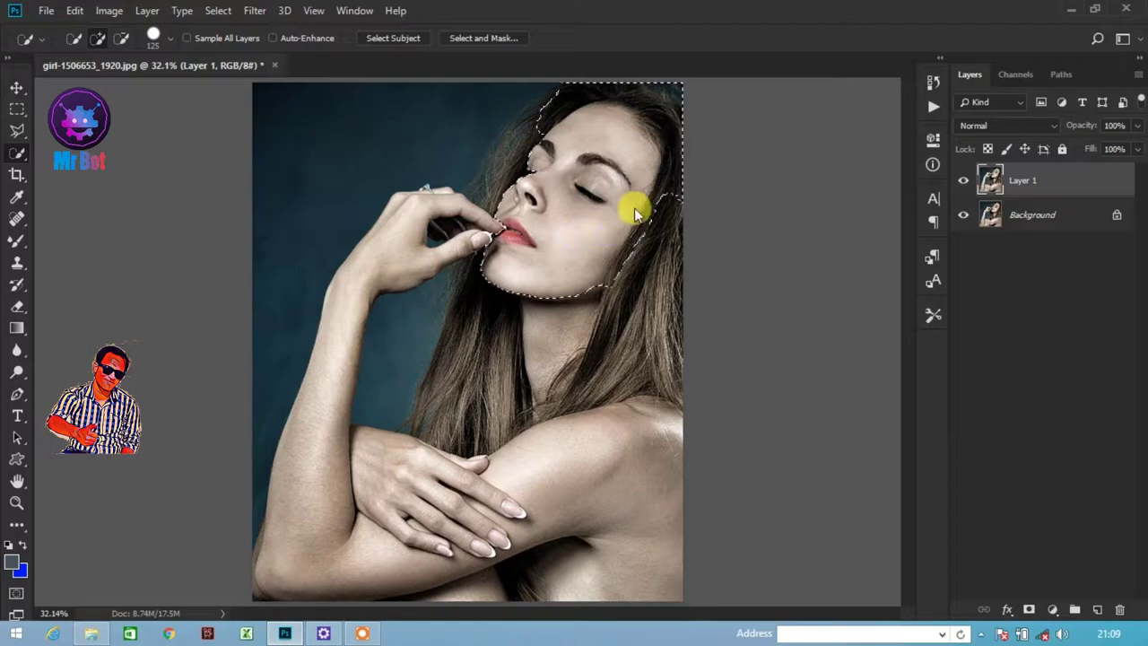
{"action": "mouse_move", "coordinate": [617, 352]}
{"action": "left_mouse_down"}
{"action": "mouse_move", "coordinate": [604, 415]}
{"action": "mouse_move", "coordinate": [615, 422]}
{"action": "mouse_move", "coordinate": [607, 389]}
{"action": "left_mouse_up"}
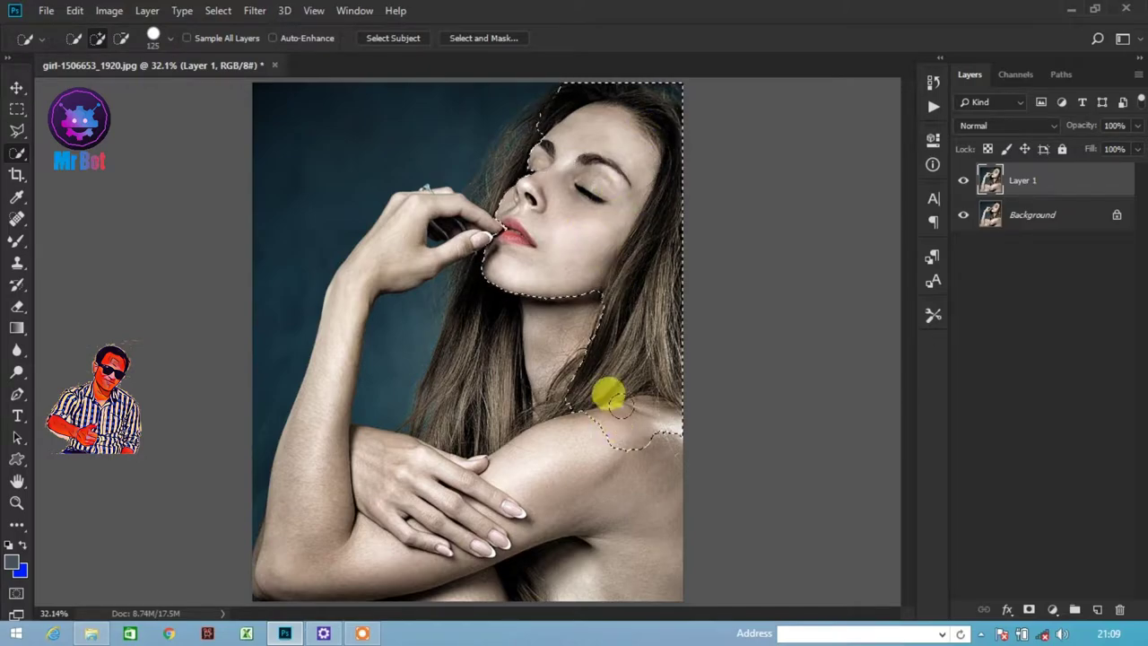
{"action": "mouse_move", "coordinate": [549, 589]}
{"action": "left_mouse_down"}
{"action": "mouse_move", "coordinate": [525, 571]}
{"action": "mouse_move", "coordinate": [488, 475]}
{"action": "mouse_move", "coordinate": [375, 535]}
{"action": "mouse_move", "coordinate": [290, 541]}
{"action": "mouse_move", "coordinate": [300, 548]}
{"action": "mouse_move", "coordinate": [305, 389]}
{"action": "mouse_move", "coordinate": [357, 285]}
{"action": "mouse_move", "coordinate": [344, 277]}
{"action": "mouse_move", "coordinate": [376, 257]}
{"action": "mouse_move", "coordinate": [440, 326]}
{"action": "mouse_move", "coordinate": [385, 330]}
{"action": "mouse_move", "coordinate": [542, 100]}
{"action": "mouse_move", "coordinate": [491, 175]}
{"action": "mouse_move", "coordinate": [479, 167]}
{"action": "mouse_move", "coordinate": [506, 161]}
{"action": "mouse_move", "coordinate": [538, 118]}
{"action": "mouse_move", "coordinate": [523, 121]}
{"action": "mouse_move", "coordinate": [553, 112]}
{"action": "mouse_move", "coordinate": [536, 109]}
{"action": "mouse_move", "coordinate": [521, 140]}
{"action": "mouse_move", "coordinate": [475, 154]}
{"action": "mouse_move", "coordinate": [460, 131]}
{"action": "mouse_move", "coordinate": [466, 100]}
{"action": "mouse_move", "coordinate": [487, 102]}
{"action": "mouse_move", "coordinate": [487, 77]}
{"action": "mouse_move", "coordinate": [516, 100]}
{"action": "mouse_move", "coordinate": [526, 75]}
{"action": "mouse_move", "coordinate": [475, 121]}
{"action": "left_mouse_up"}
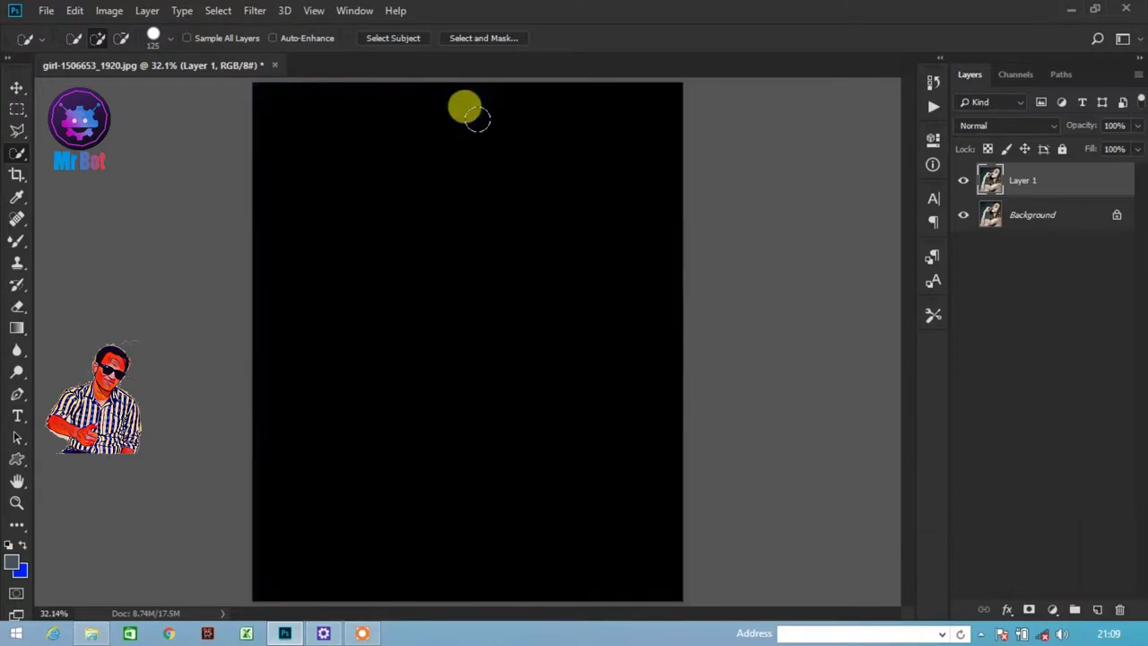
Subtract the blue background gaps around hair and wrist, then copy her onto Layer 2
{"action": "key", "text": "alt"}
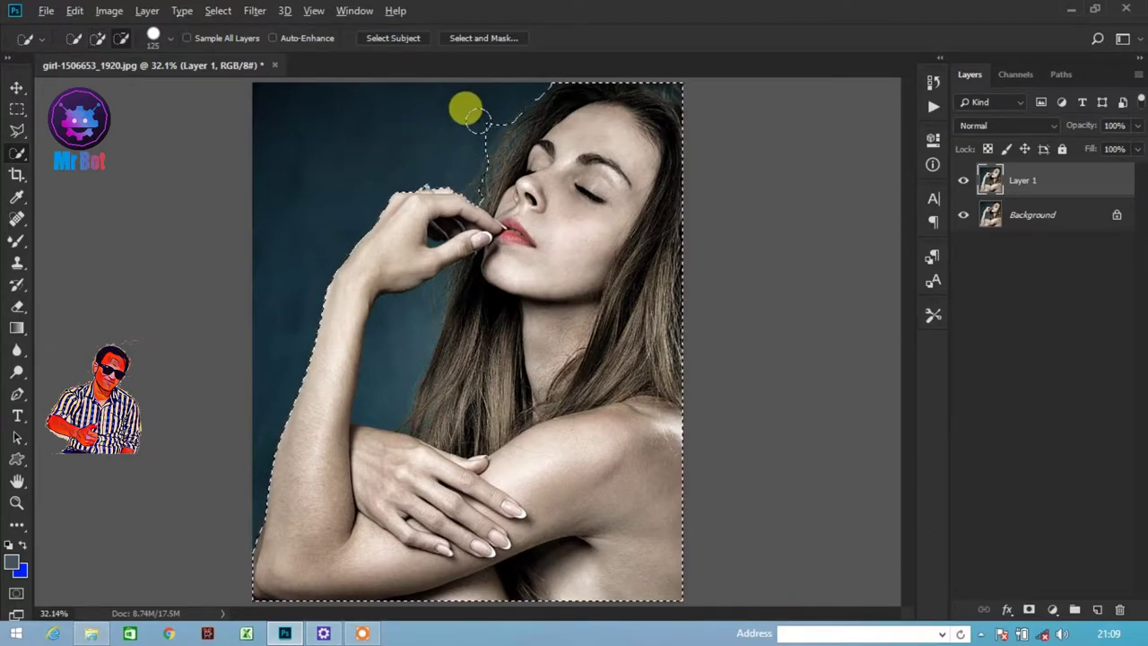
{"action": "mouse_move", "coordinate": [476, 117]}
{"action": "left_mouse_down"}
{"action": "mouse_move", "coordinate": [458, 405]}
{"action": "mouse_move", "coordinate": [389, 324]}
{"action": "mouse_move", "coordinate": [382, 337]}
{"action": "mouse_move", "coordinate": [414, 315]}
{"action": "left_mouse_up"}
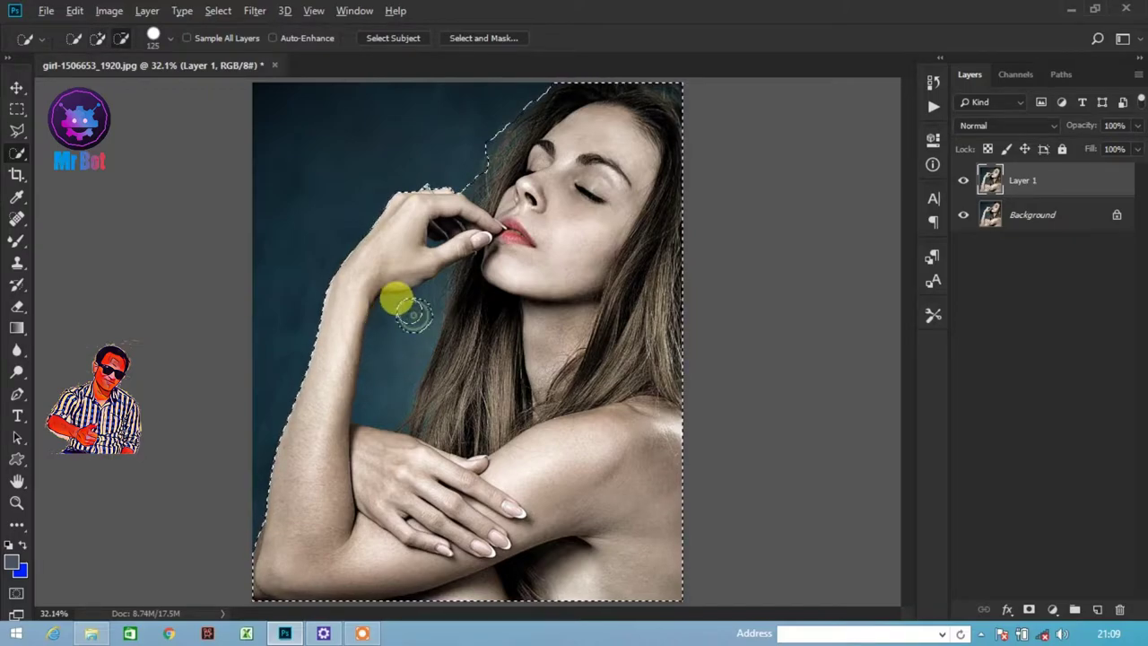
{"action": "mouse_move", "coordinate": [413, 315]}
{"action": "left_mouse_down"}
{"action": "mouse_move", "coordinate": [385, 362]}
{"action": "mouse_move", "coordinate": [380, 312]}
{"action": "left_mouse_up"}
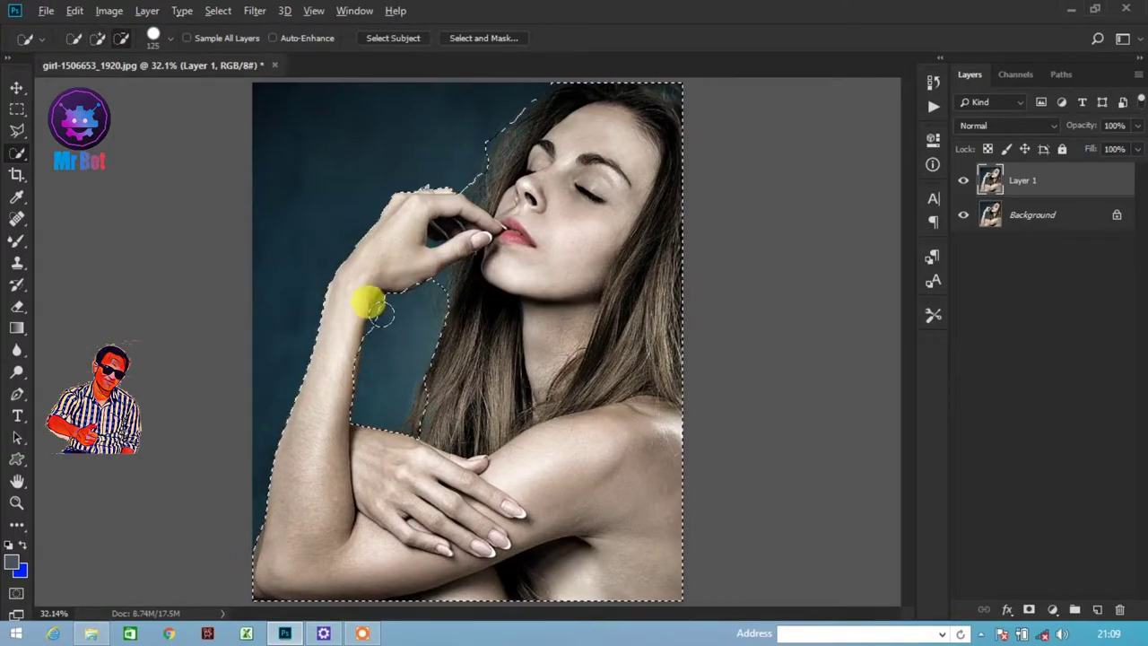
{"action": "left_click_drag", "start_coordinate": [380, 314], "coordinate": [397, 339]}
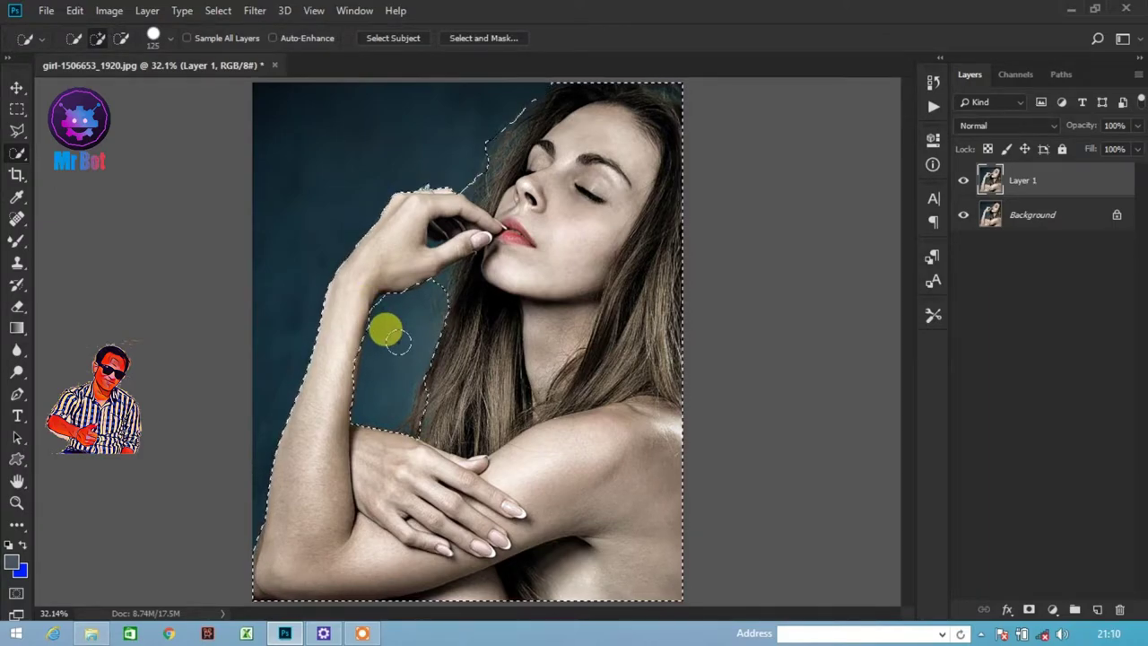
{"action": "key", "text": "ctrl+j"}
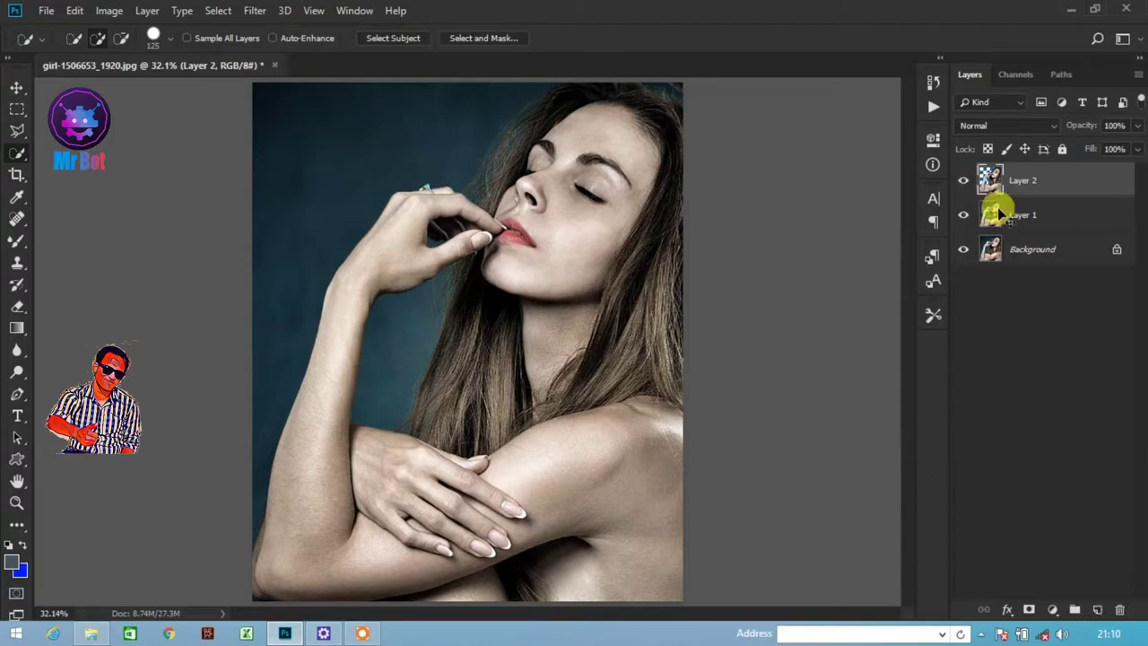
Hide the lower layers to check the cutout, then select Layer 1
{"action": "key", "text": "v"}
{"action": "left_click", "coordinate": [963, 216]}
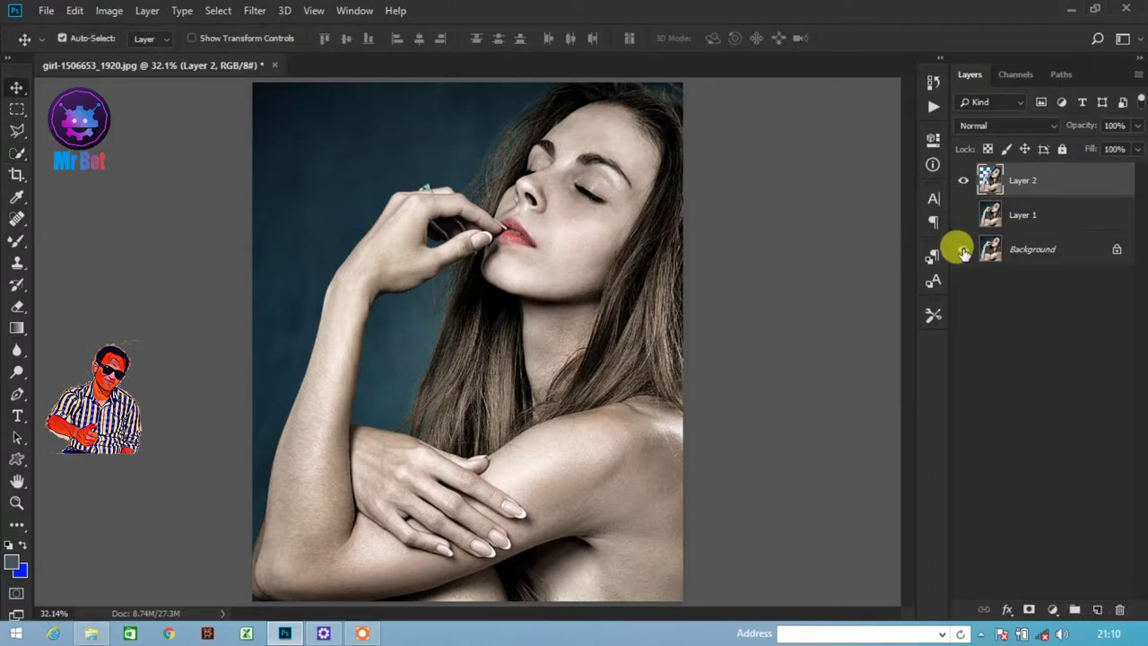
{"action": "left_click", "coordinate": [963, 250]}
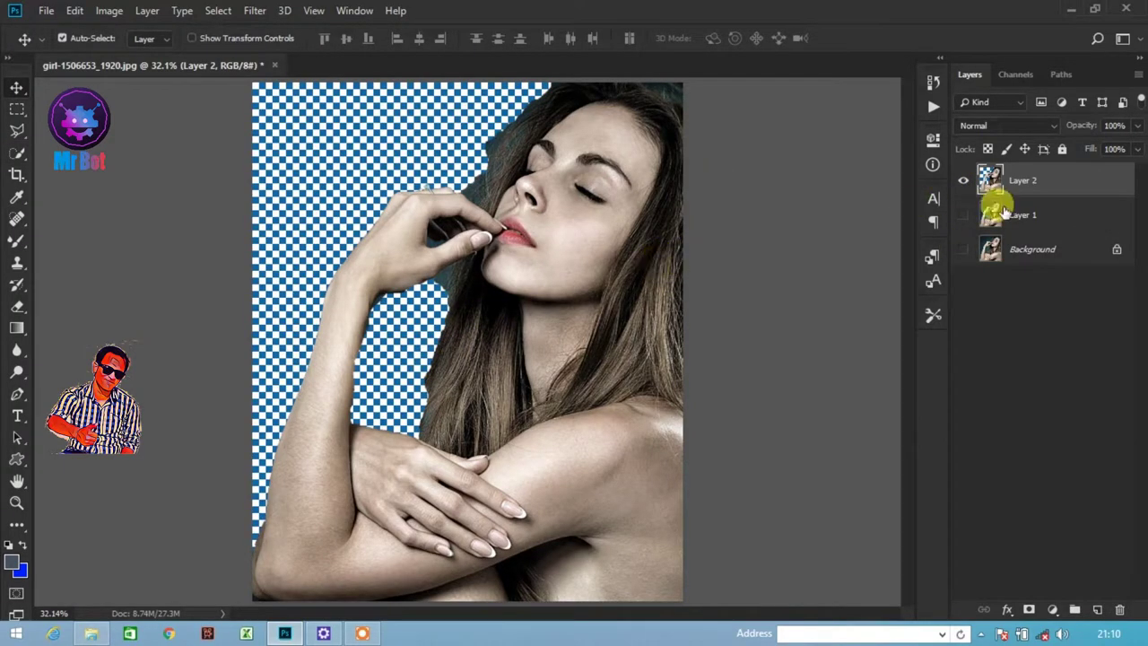
{"action": "left_click", "coordinate": [963, 216]}
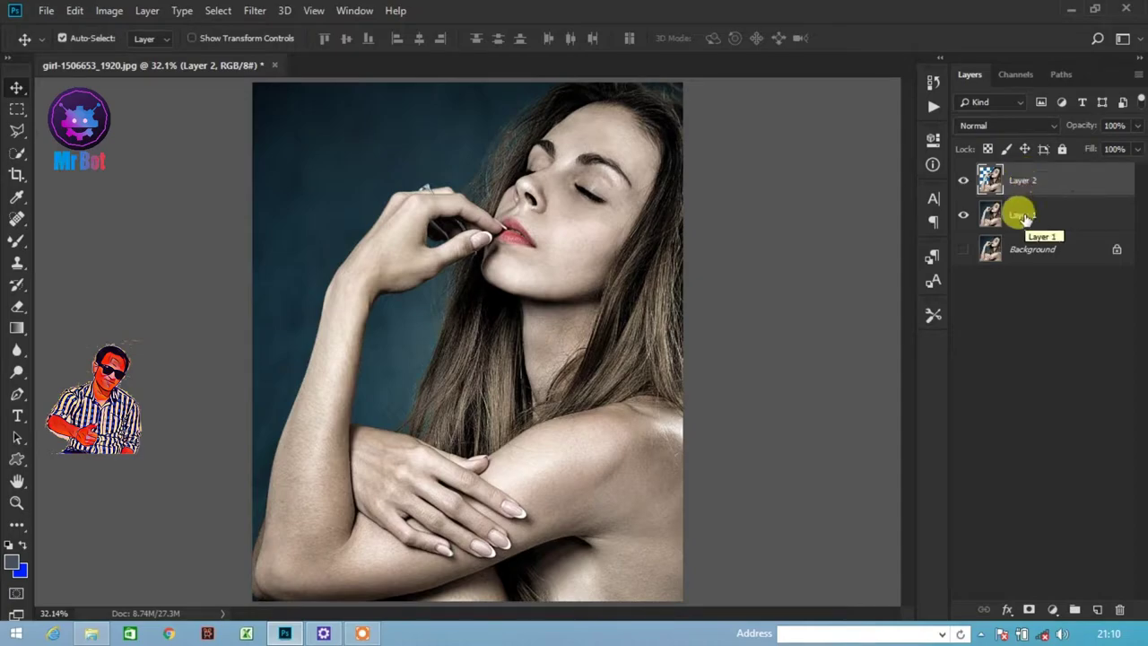
{"action": "left_click_drag", "start_coordinate": [1022, 215], "coordinate": [983, 617]}
Add a dark navy (#01182e) Solid Color fill layer above Layer 1, then select Layer 2
{"action": "left_click", "coordinate": [1052, 610]}
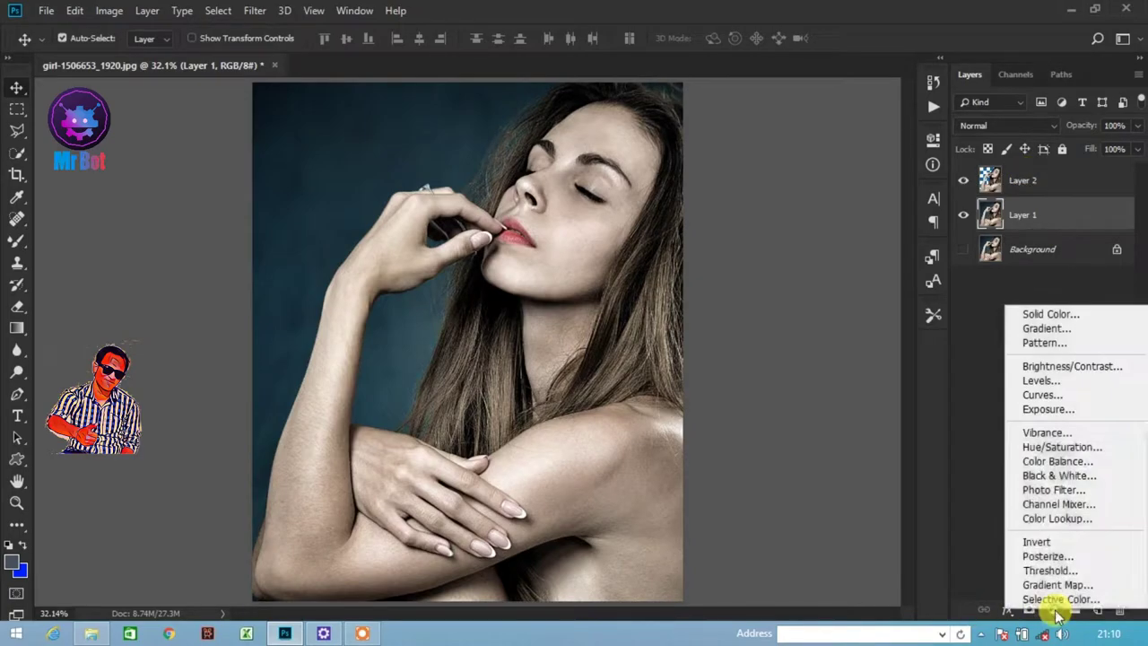
{"action": "left_click", "coordinate": [1040, 316]}
{"action": "left_click_drag", "start_coordinate": [829, 273], "coordinate": [903, 285]}
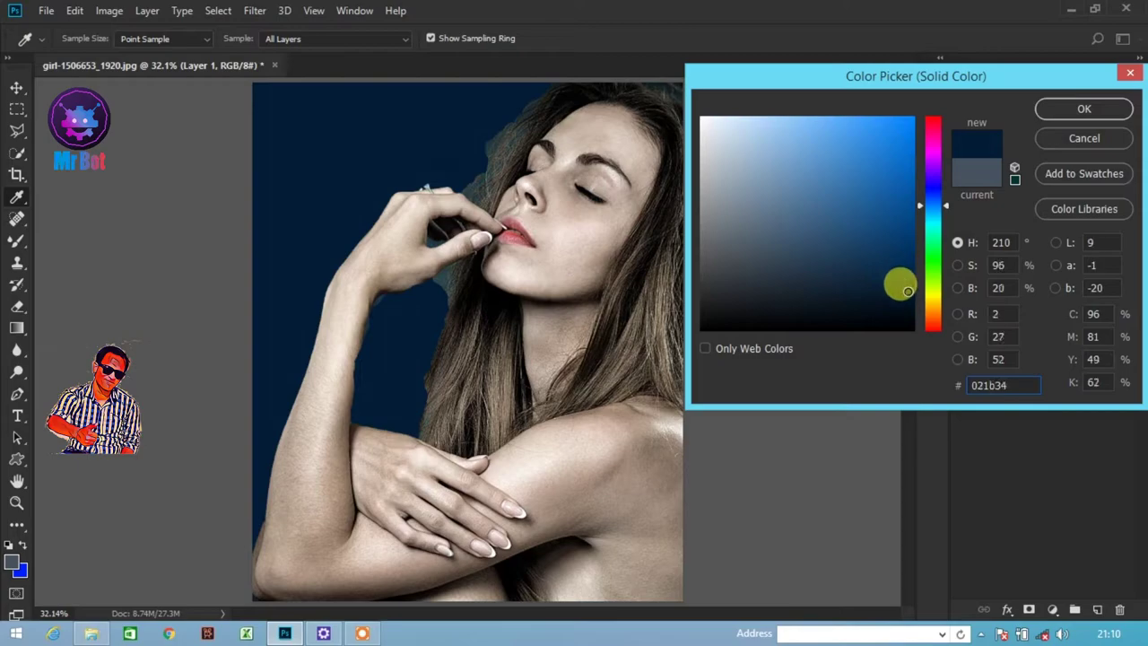
{"action": "left_click_drag", "start_coordinate": [923, 281], "coordinate": [907, 291]}
{"action": "left_click", "coordinate": [1076, 108]}
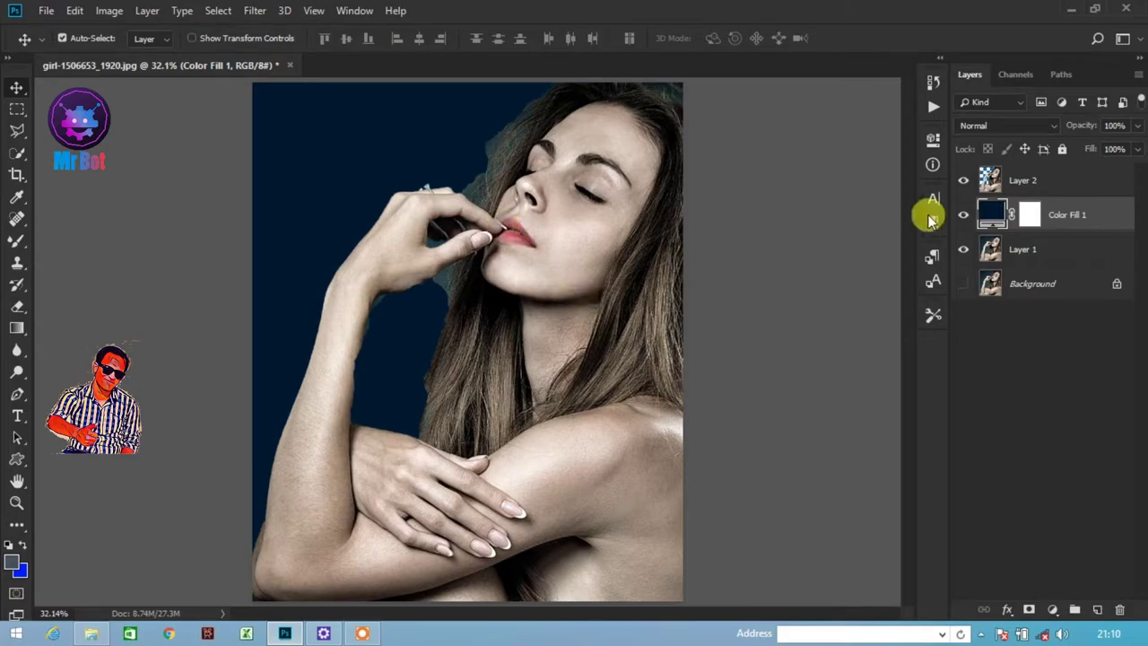
{"action": "left_click", "coordinate": [1032, 182]}
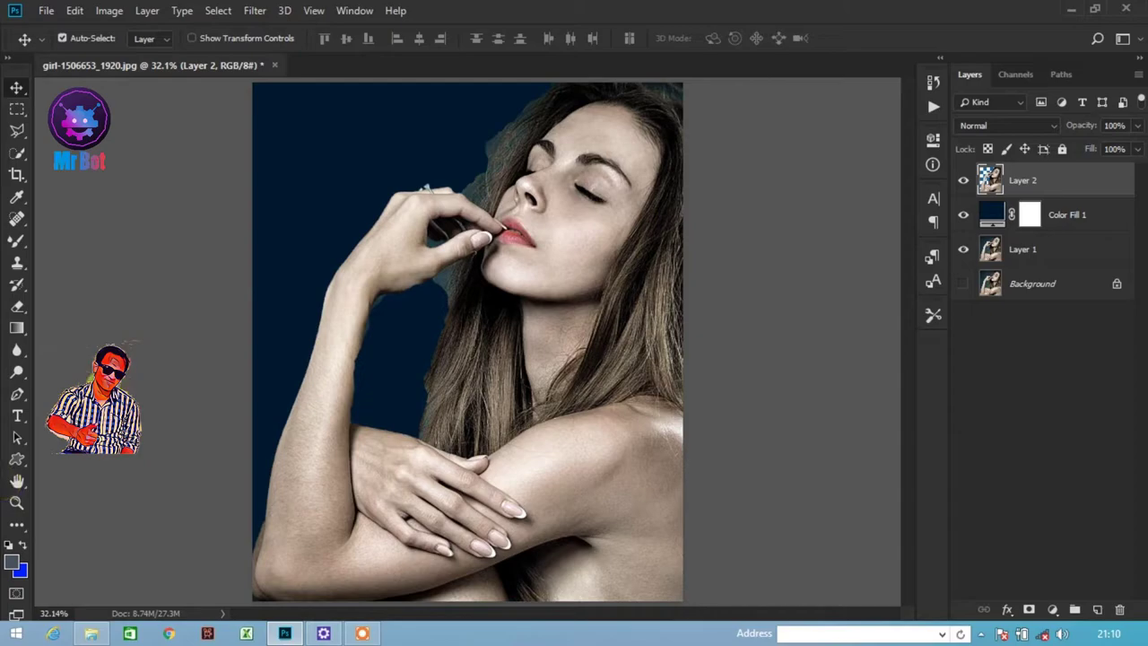
Draw a paragraph text box spanning the whole portrait, dismissing the Paragraph Text Size dialog
{"action": "left_click", "coordinate": [17, 415]}
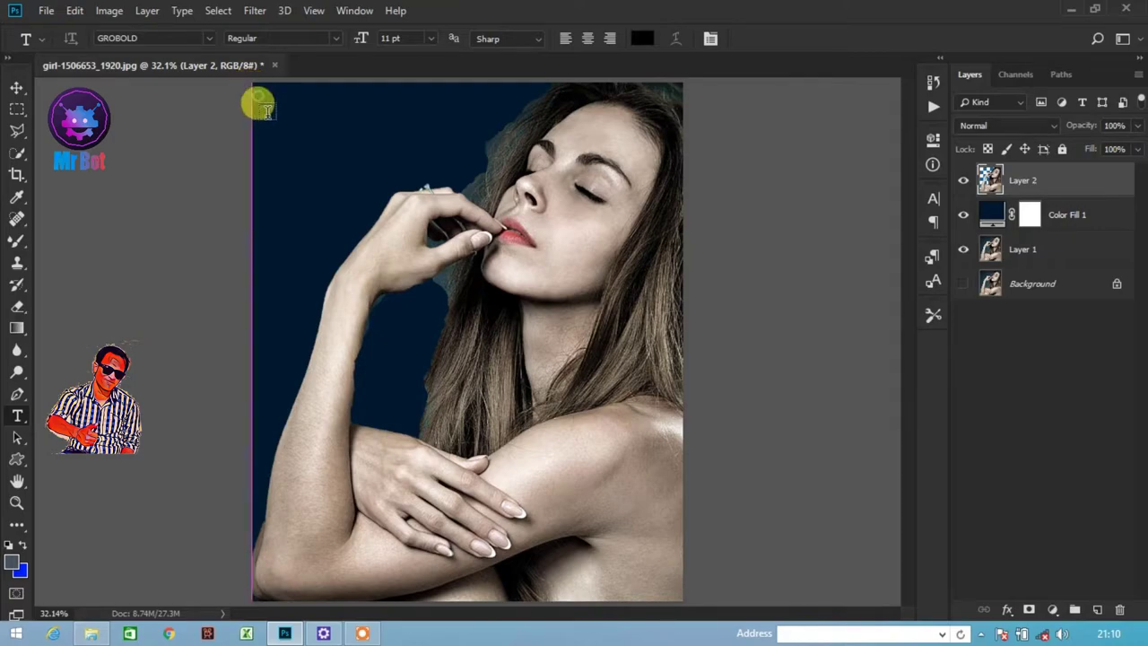
{"action": "left_click_drag", "start_coordinate": [255, 95], "coordinate": [655, 515]}
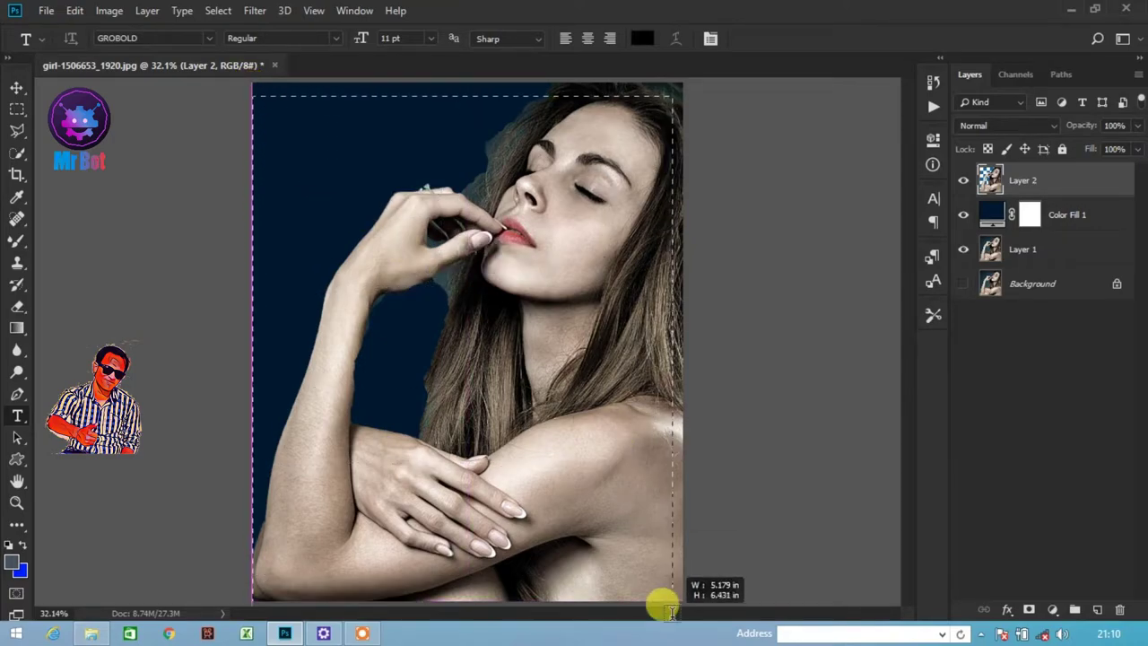
{"action": "left_click_drag", "start_coordinate": [655, 515], "coordinate": [693, 621]}
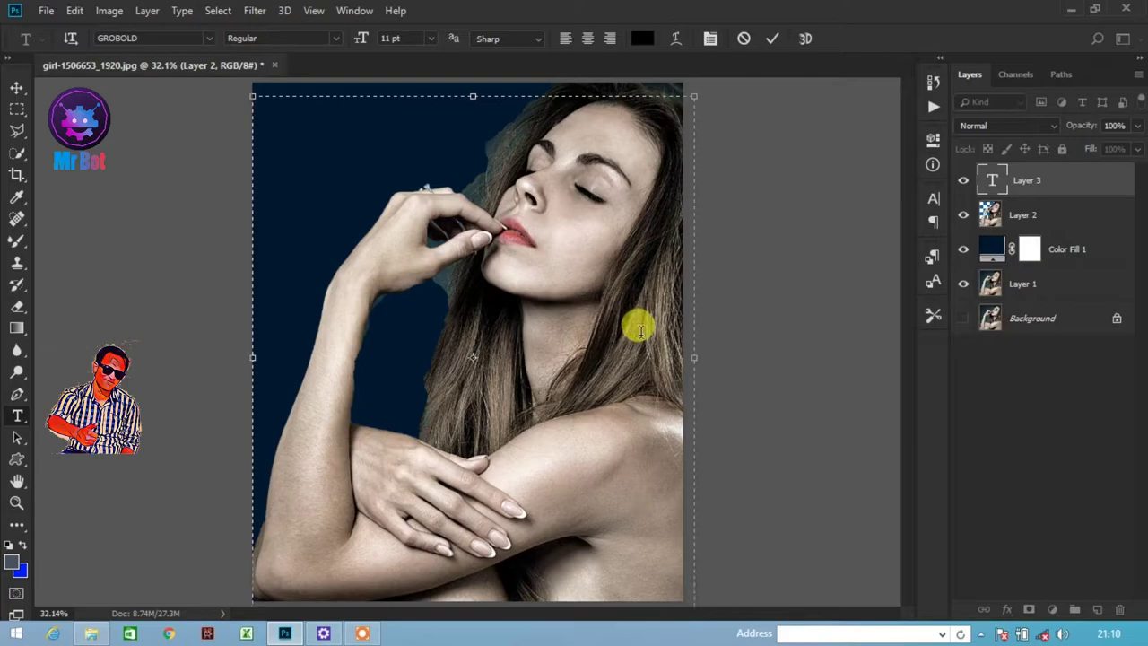
{"action": "key", "text": "alt+shift+v"}
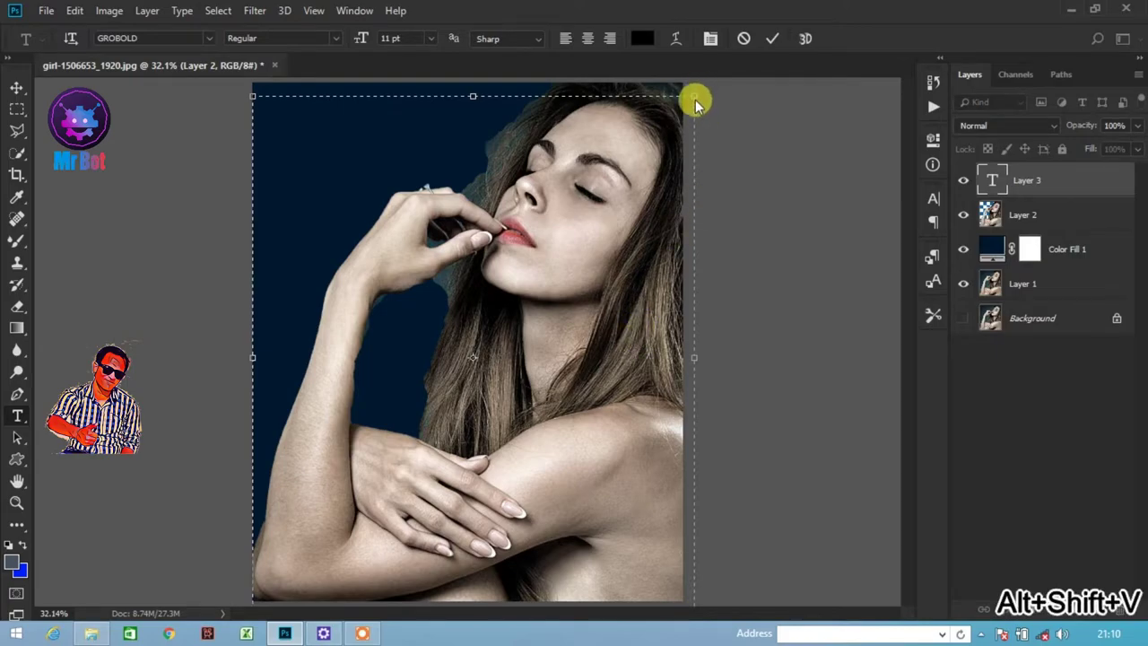
{"action": "left_click", "coordinate": [698, 92], "text": "alt"}
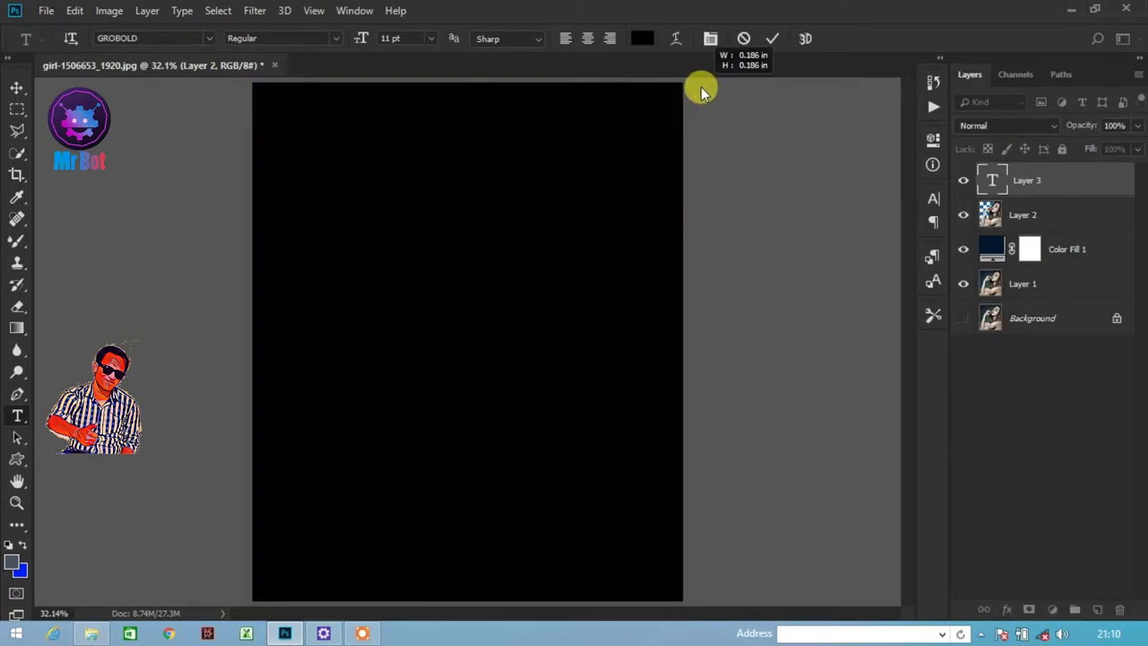
{"action": "type", "text": "20"}
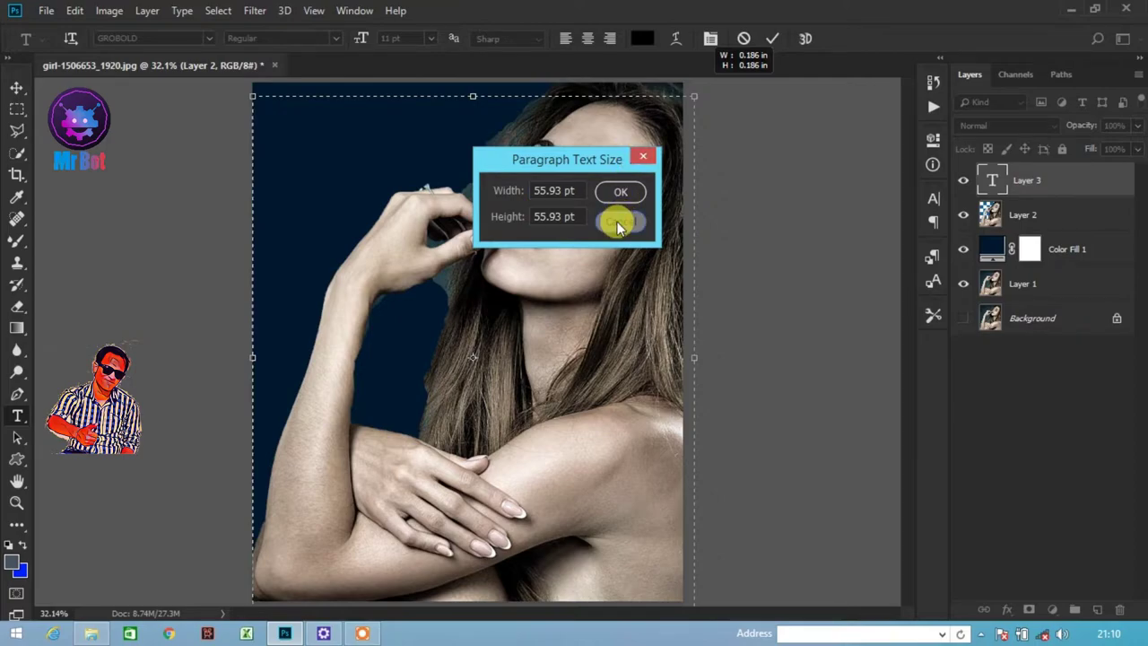
{"action": "left_click", "coordinate": [617, 221]}
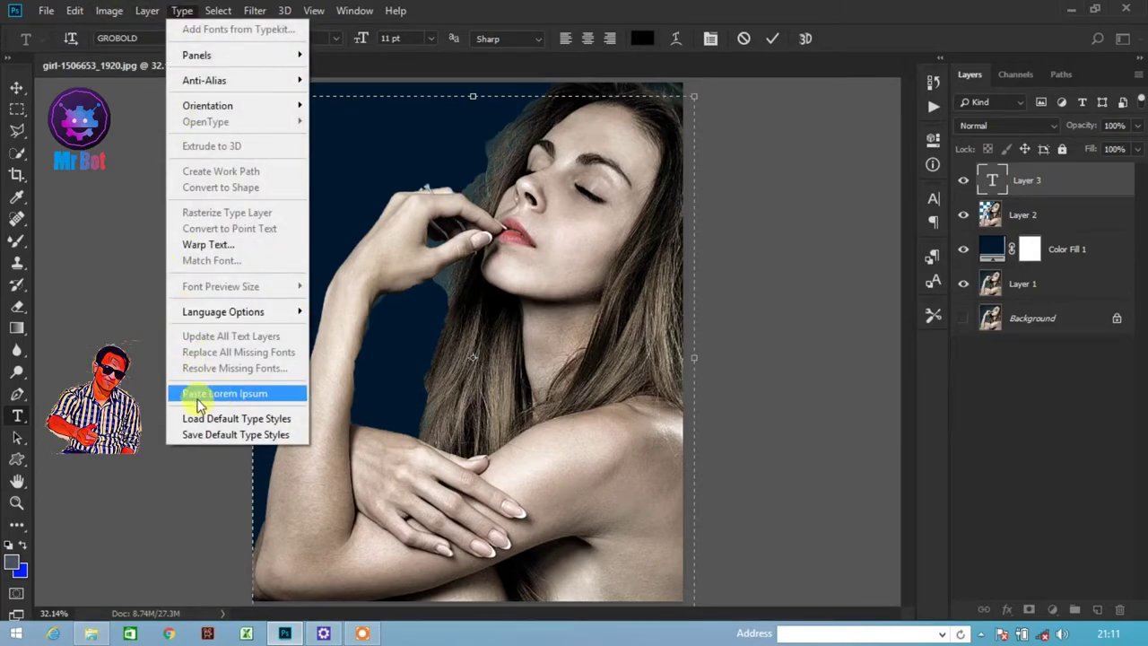
Paste Lorem Ipsum into the box, then select all and paste again to fill it
{"action": "left_click", "coordinate": [238, 394]}
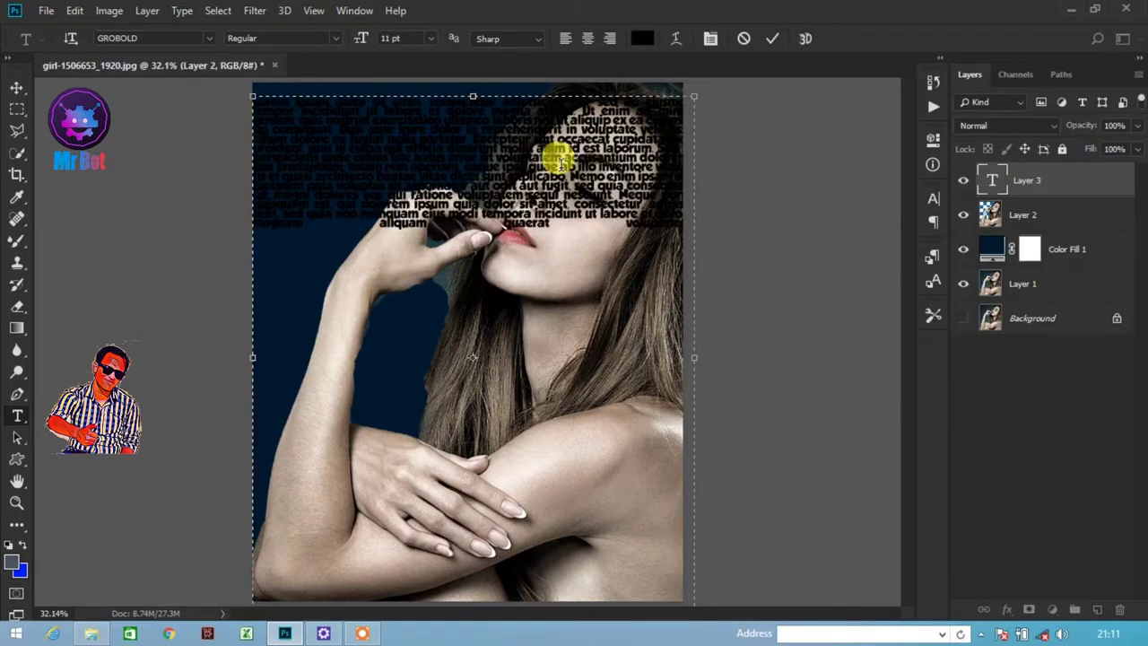
{"action": "key", "text": "ctrl+a"}
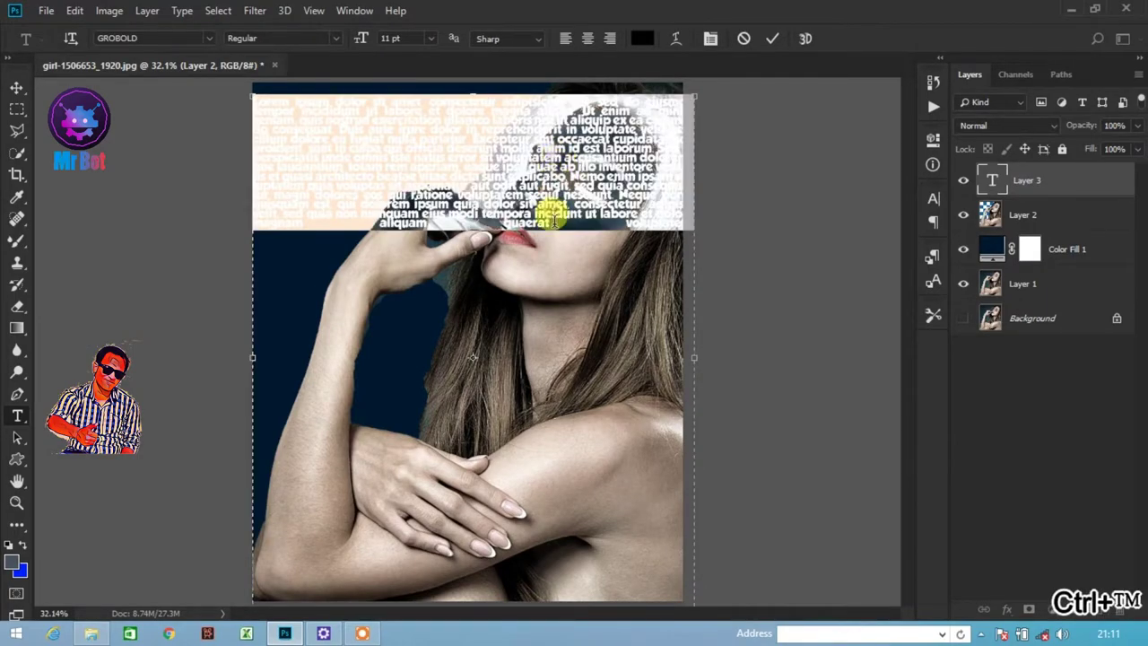
{"action": "left_click", "coordinate": [554, 223]}
{"action": "key", "text": "ctrl+v"}
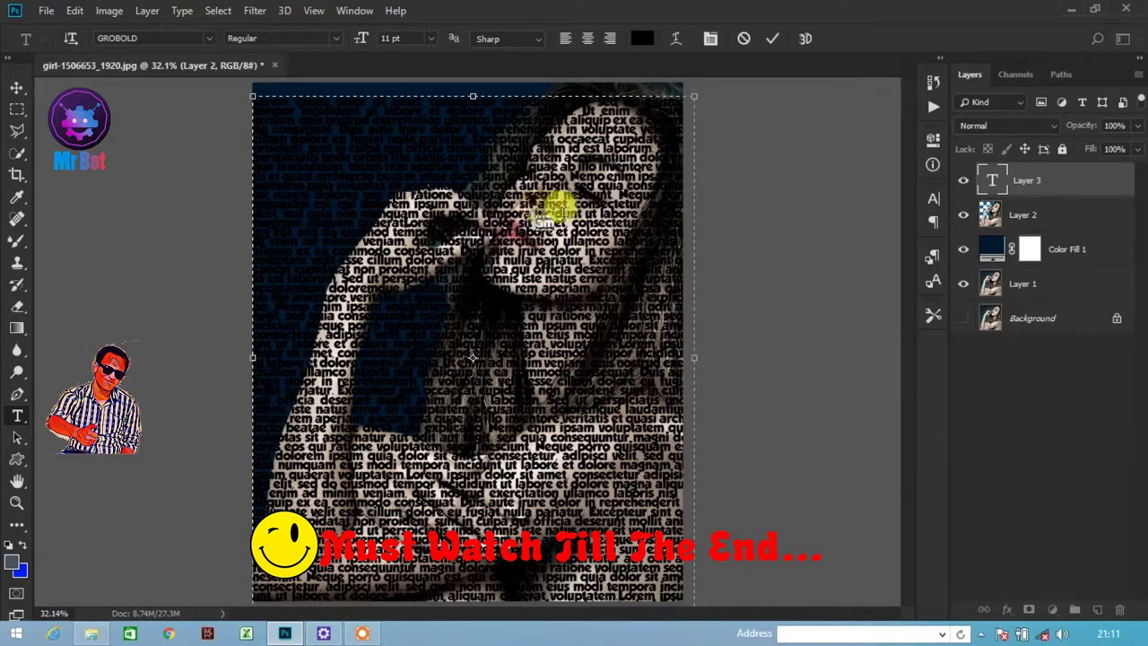
Commit the lorem ipsum text and scale it up slightly toward the top-right with Ctrl+T
{"action": "left_click_drag", "start_coordinate": [538, 222], "coordinate": [633, 219]}
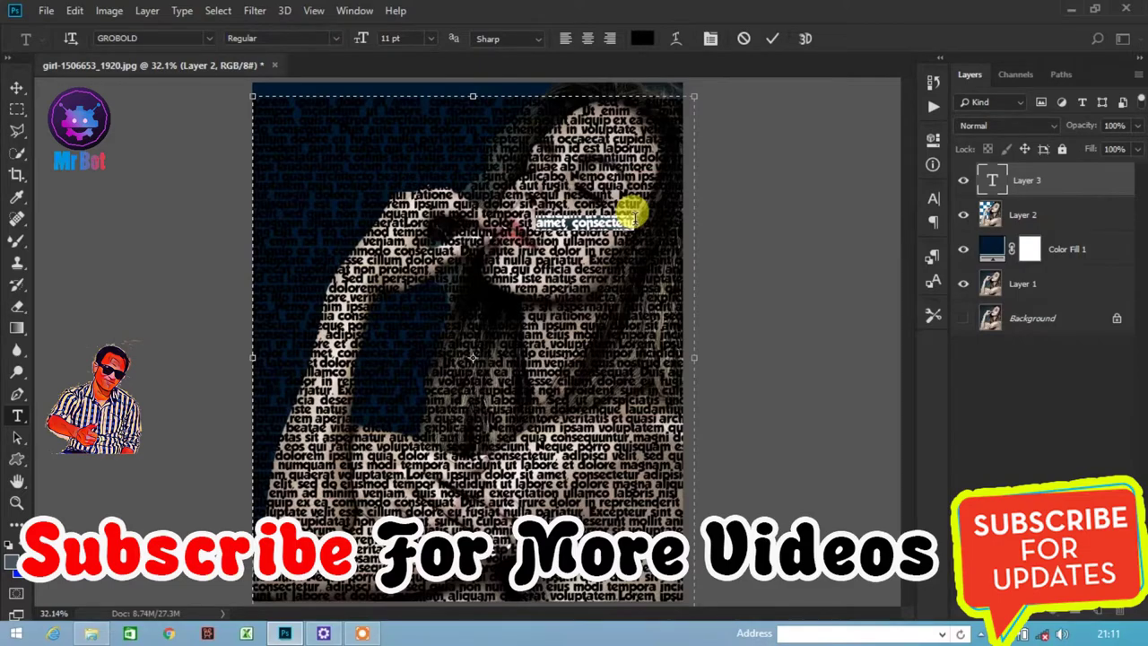
{"action": "left_click", "coordinate": [538, 218]}
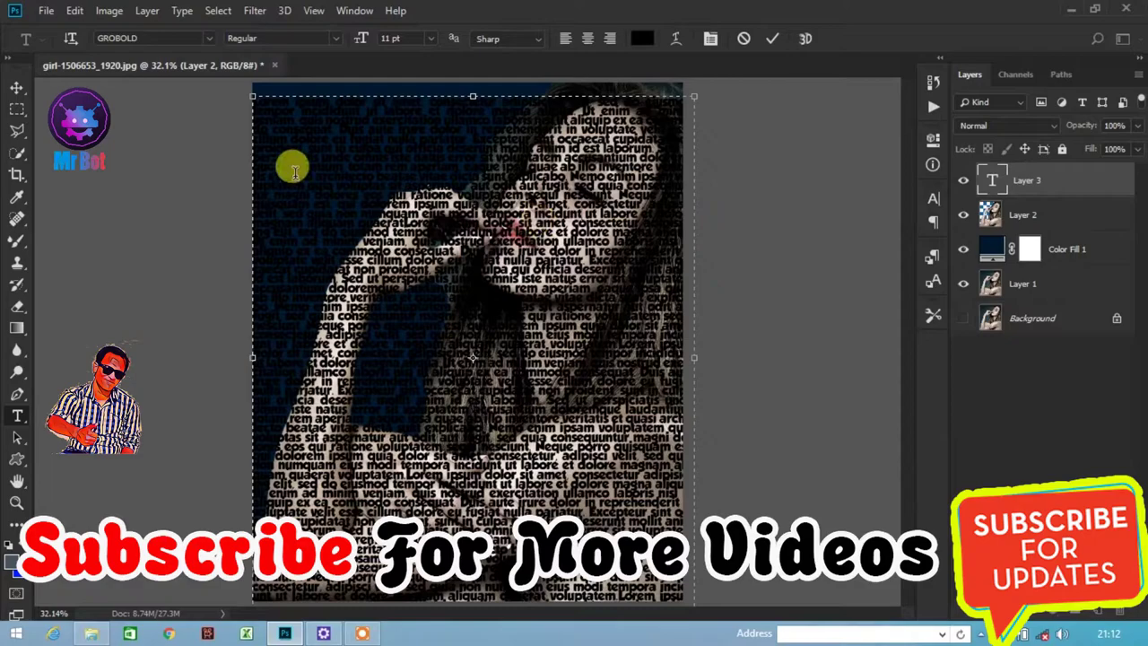
{"action": "left_click", "coordinate": [16, 87]}
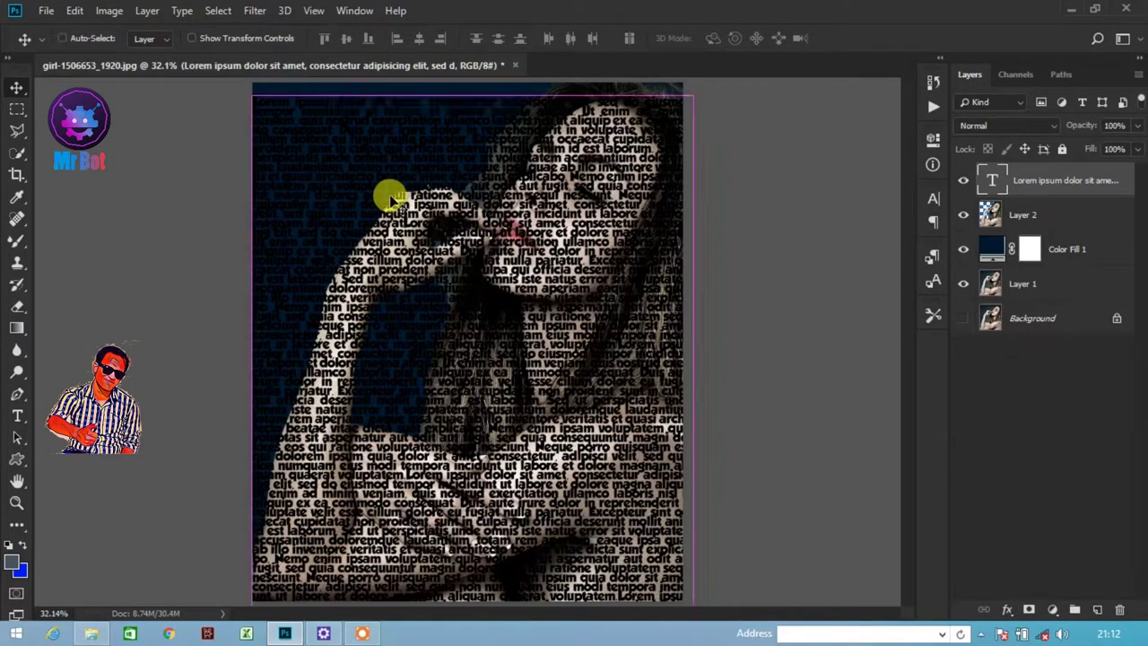
{"action": "key", "text": "ctrl+t"}
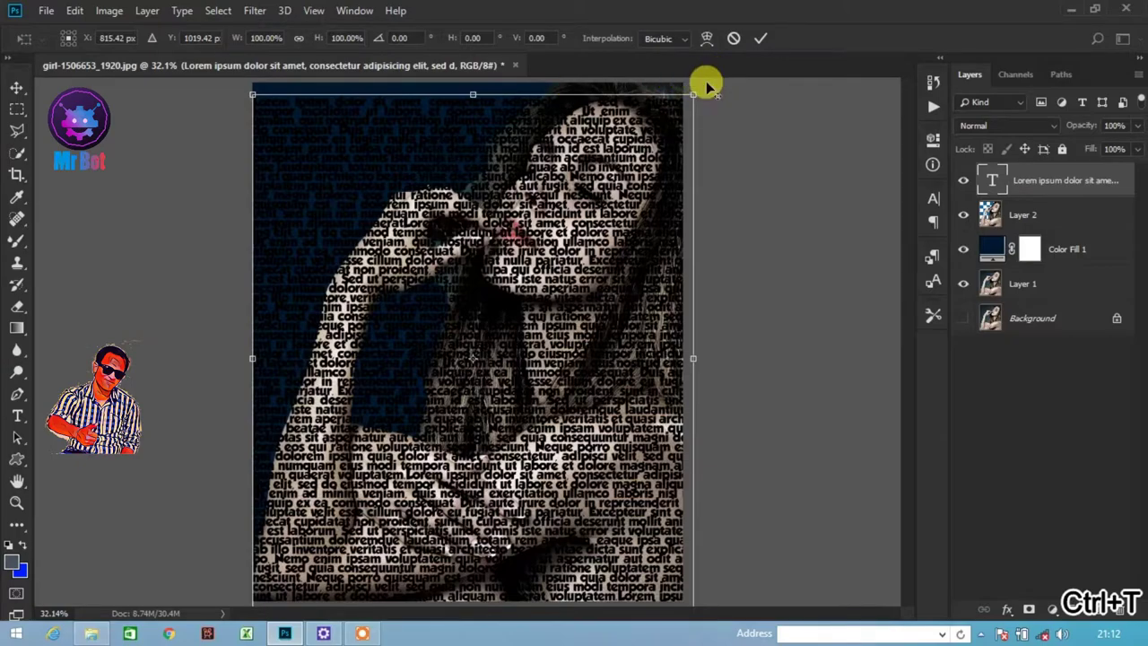
{"action": "mouse_move", "coordinate": [688, 93]}
{"action": "left_mouse_down"}
{"action": "mouse_move", "coordinate": [711, 72]}
{"action": "mouse_move", "coordinate": [701, 78]}
{"action": "left_mouse_up"}
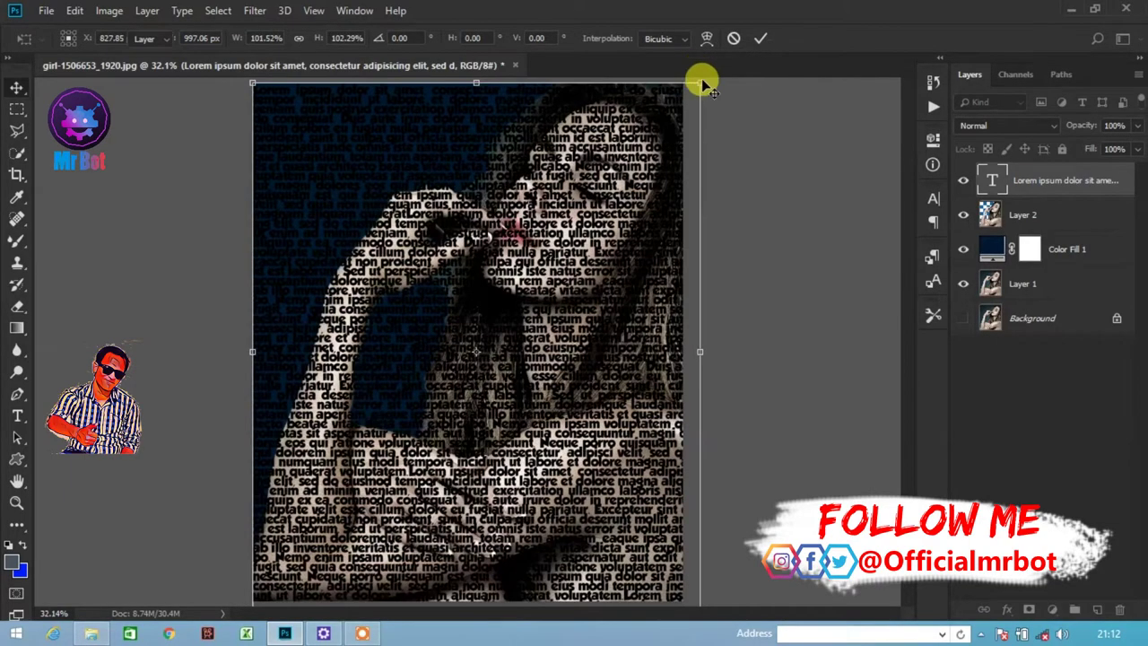
{"action": "key", "text": "Return"}
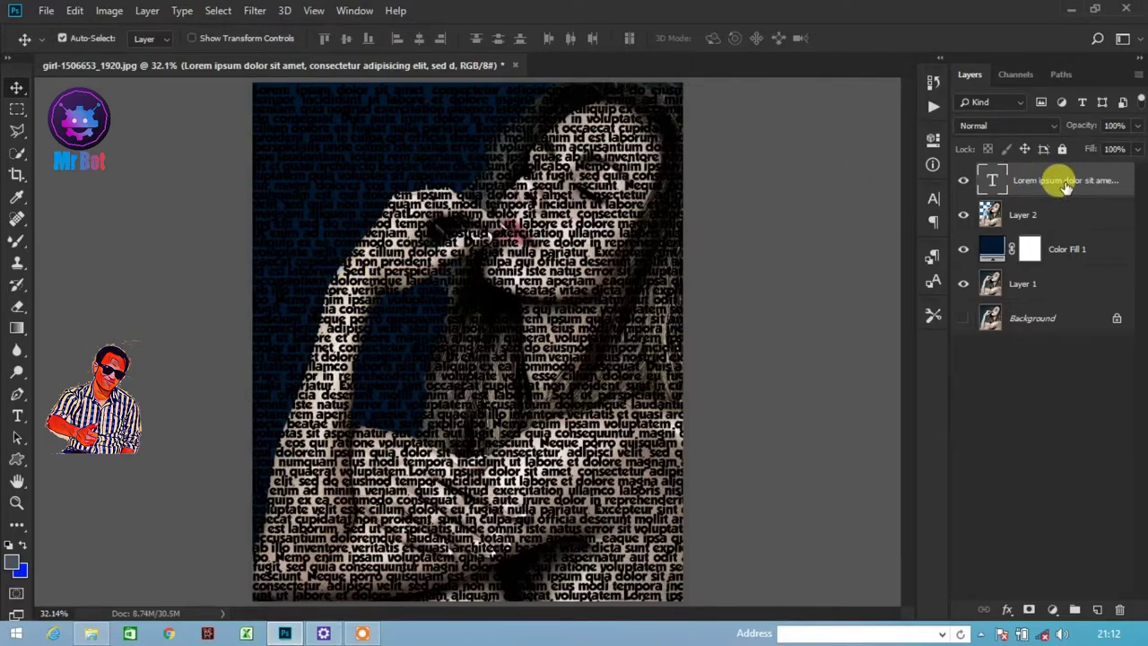
Copy Layer 2's photo inside the letter-shape selection to a new layer, hiding the text and Layer 2
{"action": "key", "text": "ctrl"}
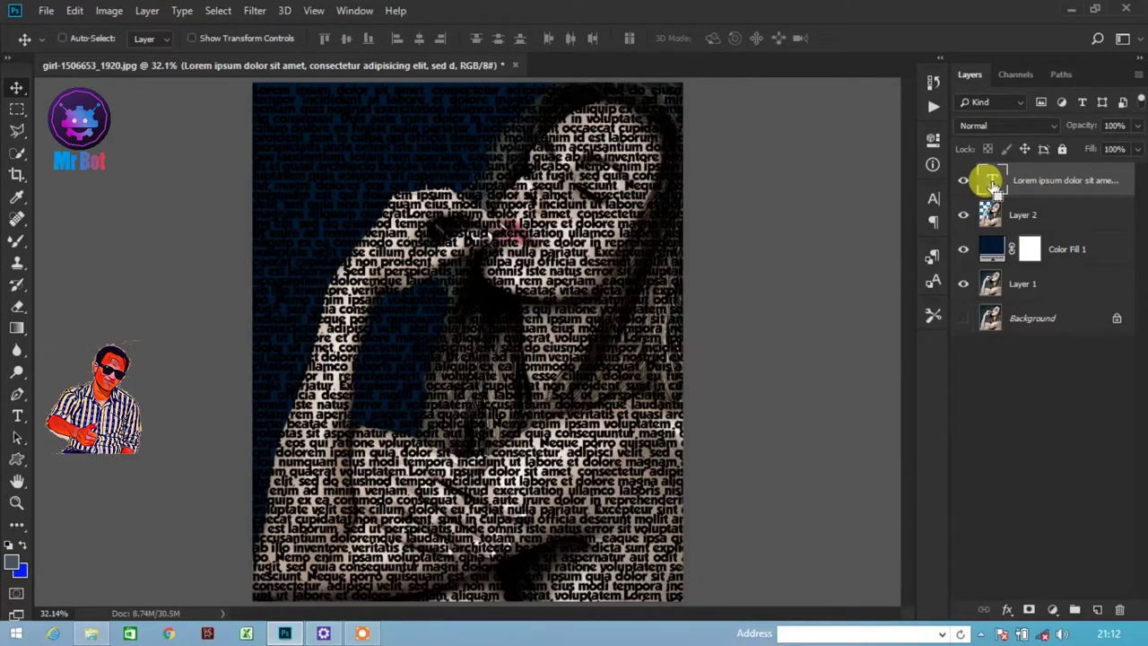
{"action": "left_click", "coordinate": [991, 182], "text": "ctrl"}
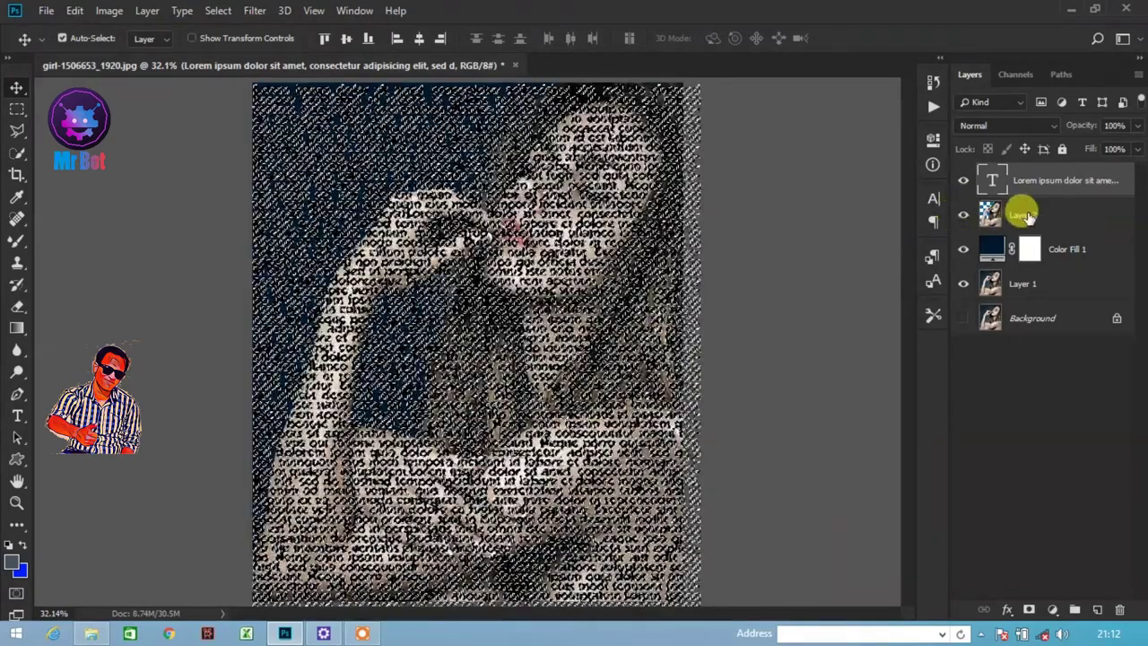
{"action": "left_click", "coordinate": [1026, 215]}
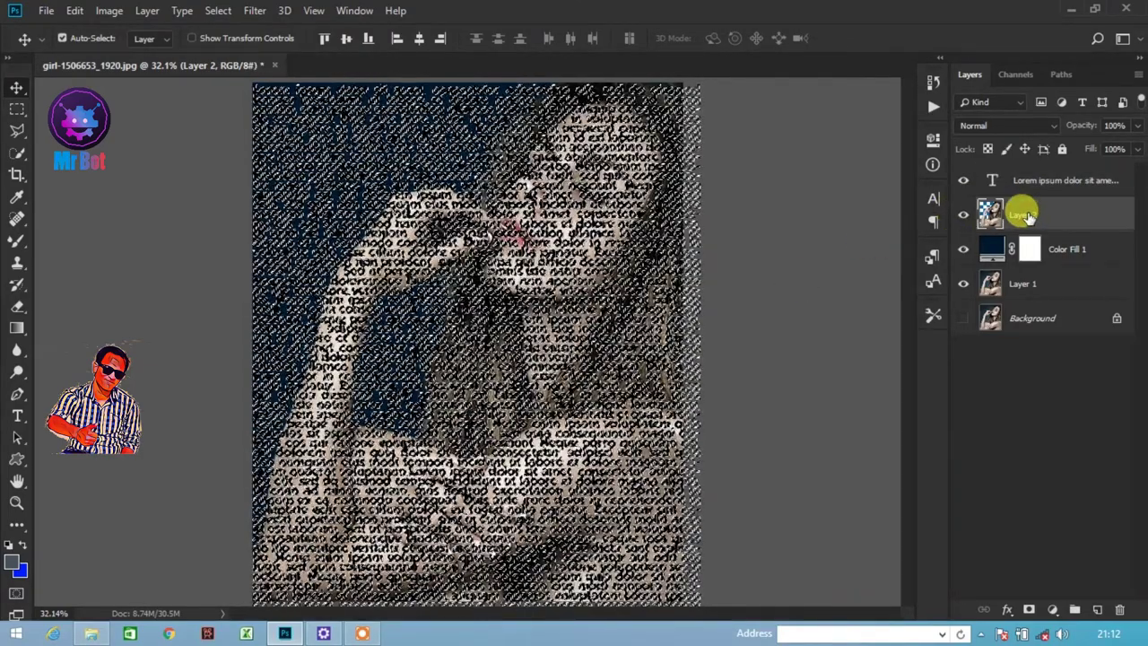
{"action": "key", "text": "ctrl+j"}
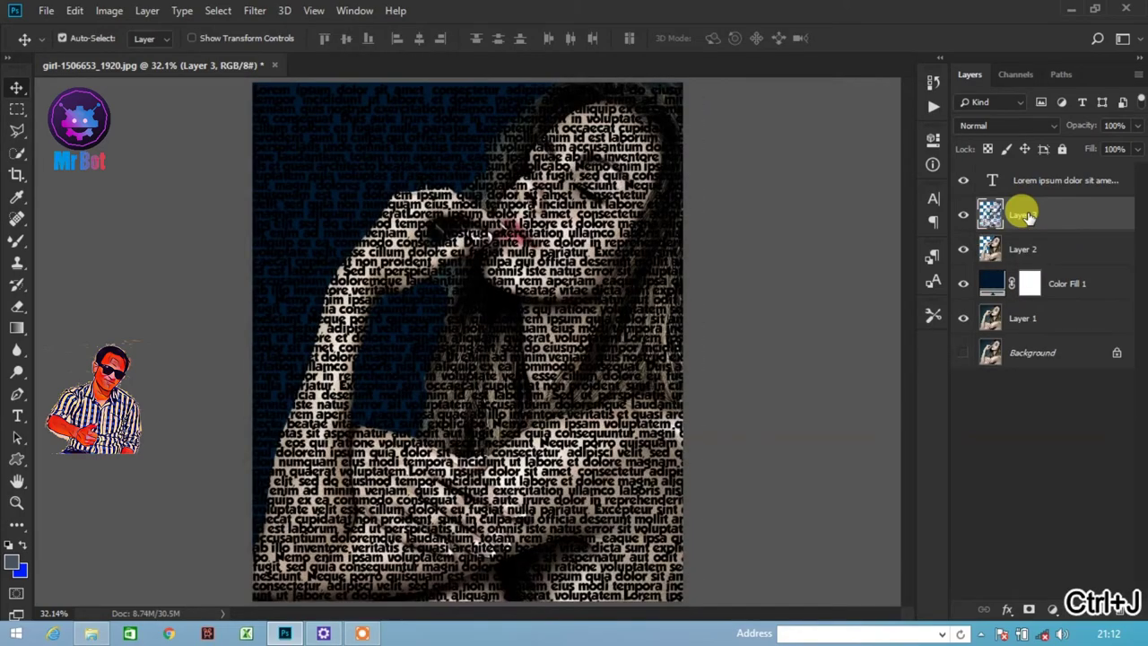
{"action": "left_click", "coordinate": [963, 180]}
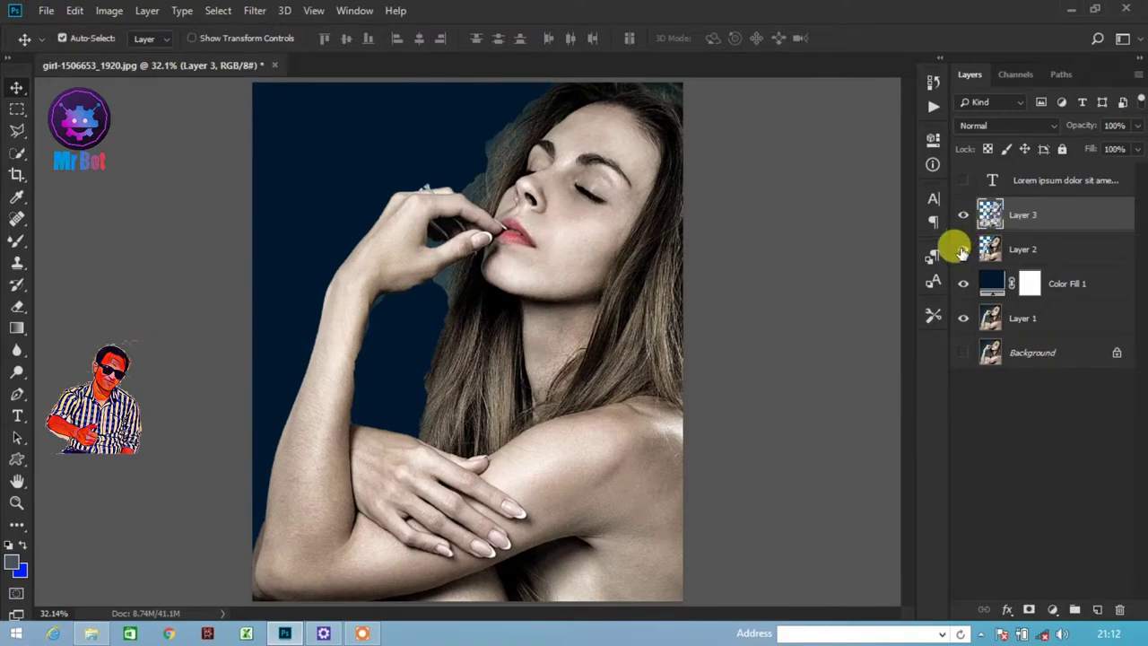
{"action": "left_click", "coordinate": [961, 251], "text": "alt"}
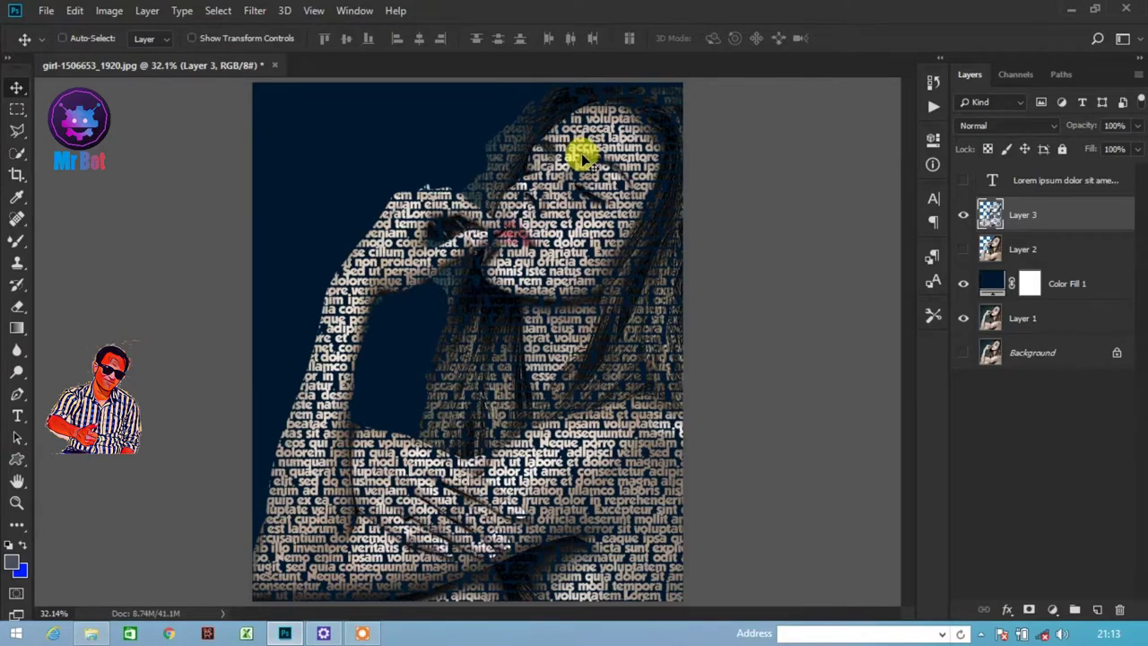
Dodge the hair strands along the top and right side of the lettered portrait
{"action": "key", "text": "ctrl+plus"}
{"action": "key", "text": "ctrl+plus"}
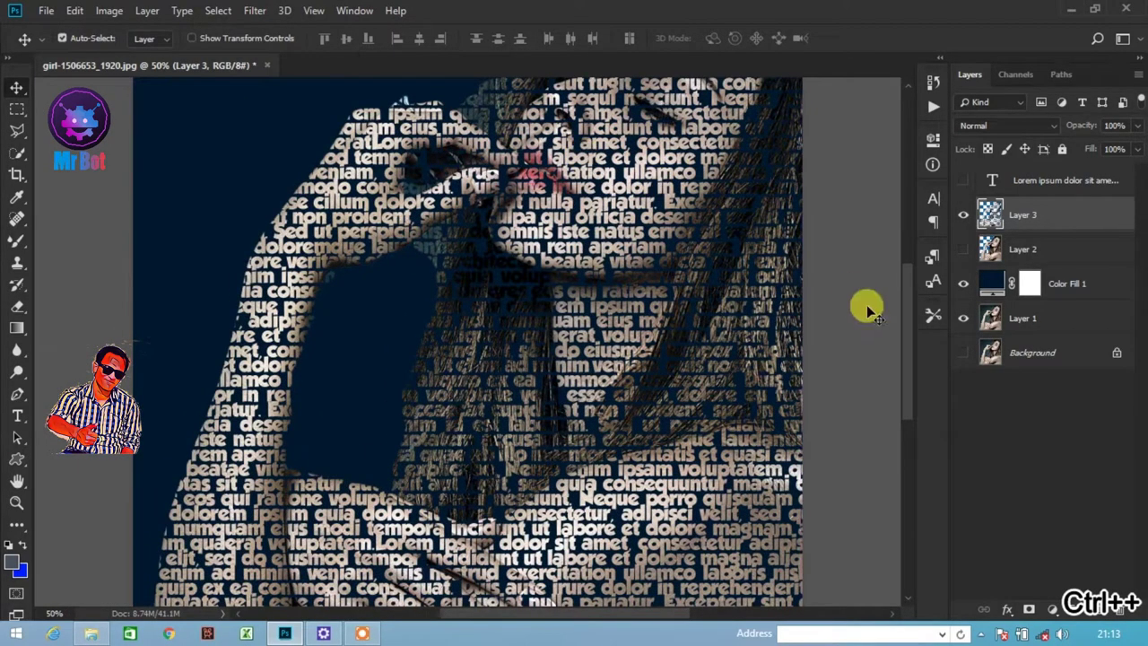
{"action": "mouse_move", "coordinate": [907, 368]}
{"action": "left_mouse_down"}
{"action": "mouse_move", "coordinate": [913, 298]}
{"action": "mouse_move", "coordinate": [887, 421]}
{"action": "mouse_move", "coordinate": [892, 309]}
{"action": "mouse_move", "coordinate": [892, 326]}
{"action": "left_mouse_up"}
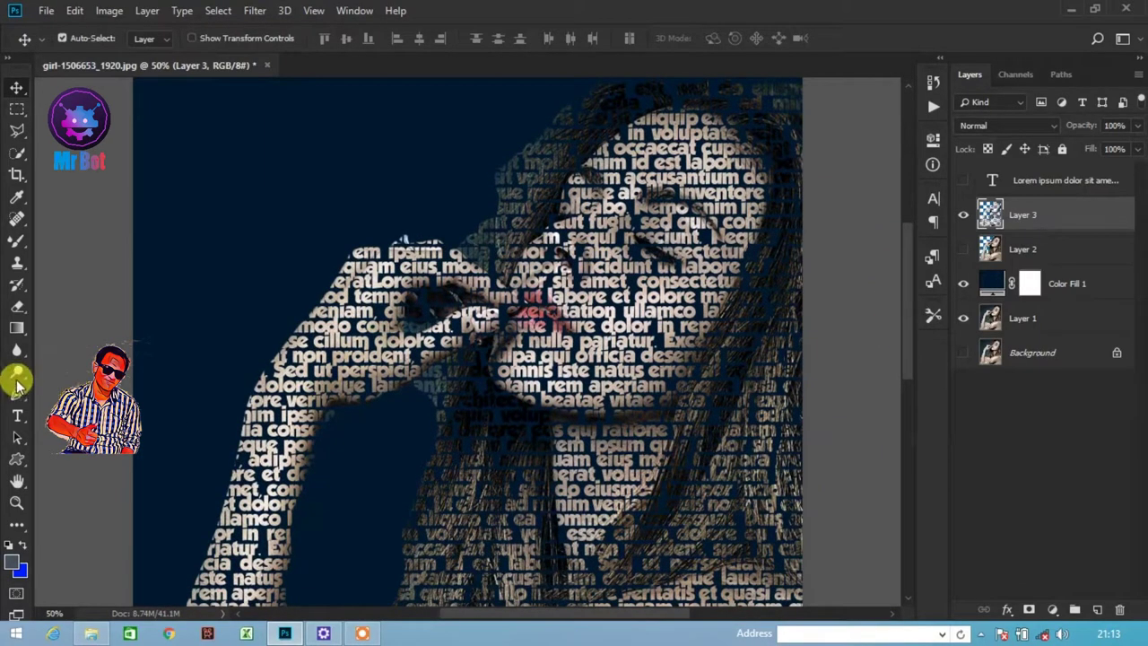
{"action": "left_click", "coordinate": [17, 377]}
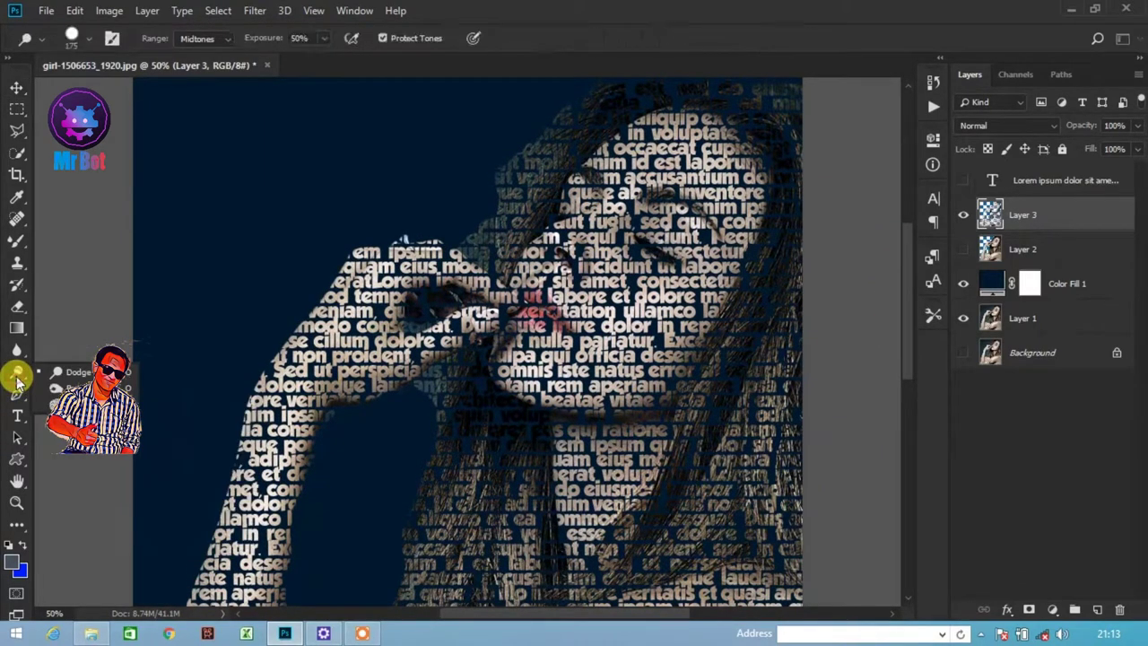
{"action": "left_click", "coordinate": [77, 373]}
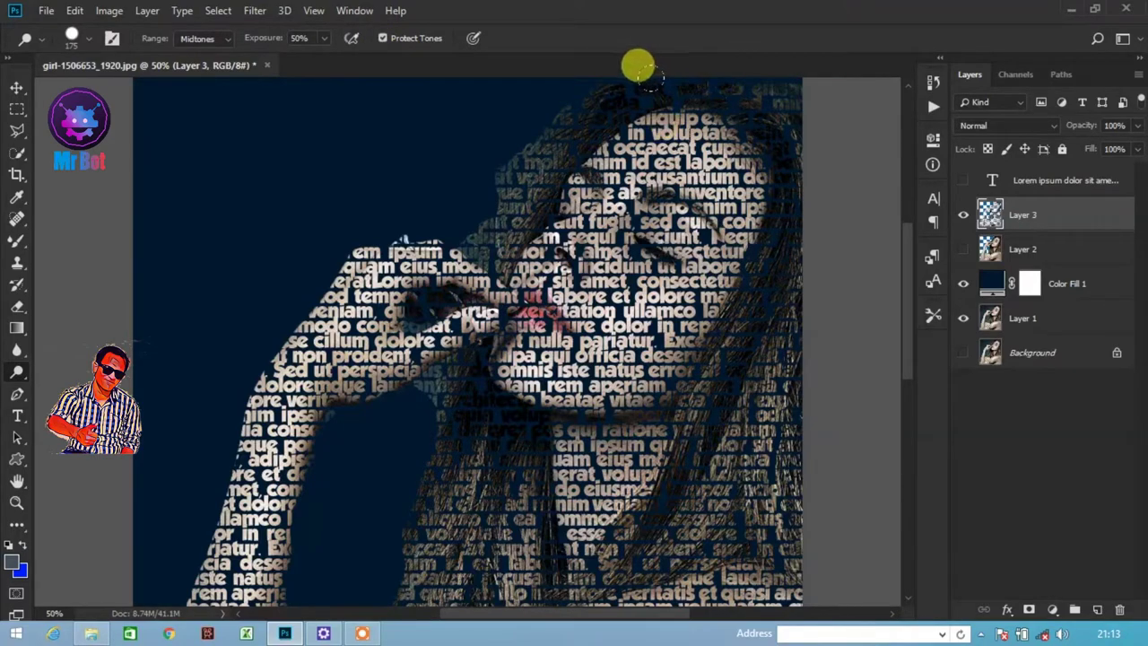
{"action": "mouse_move", "coordinate": [583, 93]}
{"action": "left_mouse_down"}
{"action": "mouse_move", "coordinate": [664, 67]}
{"action": "mouse_move", "coordinate": [737, 85]}
{"action": "mouse_move", "coordinate": [672, 72]}
{"action": "mouse_move", "coordinate": [735, 94]}
{"action": "mouse_move", "coordinate": [691, 72]}
{"action": "mouse_move", "coordinate": [661, 78]}
{"action": "mouse_move", "coordinate": [696, 104]}
{"action": "mouse_move", "coordinate": [672, 90]}
{"action": "mouse_move", "coordinate": [705, 69]}
{"action": "mouse_move", "coordinate": [691, 33]}
{"action": "mouse_move", "coordinate": [535, 117]}
{"action": "mouse_move", "coordinate": [551, 95]}
{"action": "mouse_move", "coordinate": [479, 161]}
{"action": "mouse_move", "coordinate": [692, 243]}
{"action": "mouse_move", "coordinate": [747, 221]}
{"action": "mouse_move", "coordinate": [760, 197]}
{"action": "mouse_move", "coordinate": [763, 389]}
{"action": "mouse_move", "coordinate": [758, 308]}
{"action": "mouse_move", "coordinate": [763, 319]}
{"action": "left_mouse_up"}
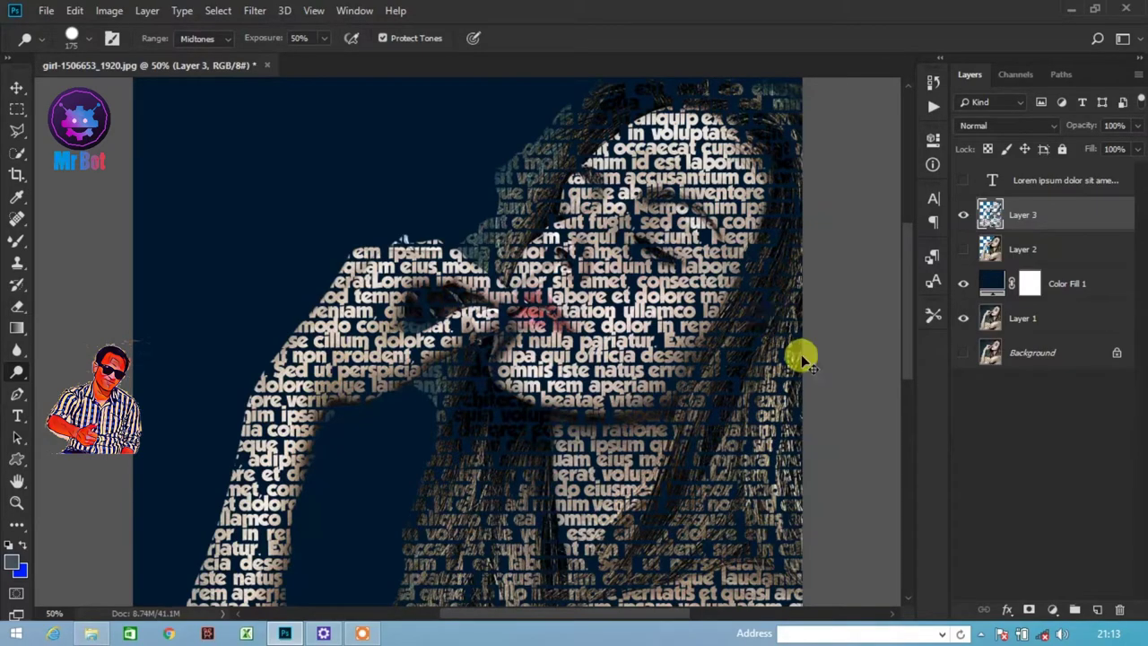
{"action": "key", "text": "ctrl+0"}
{"action": "mouse_move", "coordinate": [782, 339]}
{"action": "left_mouse_down"}
{"action": "mouse_move", "coordinate": [525, 525]}
{"action": "mouse_move", "coordinate": [636, 389]}
{"action": "mouse_move", "coordinate": [559, 403]}
{"action": "mouse_move", "coordinate": [633, 403]}
{"action": "mouse_move", "coordinate": [532, 469]}
{"action": "mouse_move", "coordinate": [604, 451]}
{"action": "mouse_move", "coordinate": [660, 411]}
{"action": "mouse_move", "coordinate": [602, 526]}
{"action": "mouse_move", "coordinate": [661, 520]}
{"action": "mouse_move", "coordinate": [644, 614]}
{"action": "mouse_move", "coordinate": [332, 440]}
{"action": "mouse_move", "coordinate": [302, 404]}
{"action": "mouse_move", "coordinate": [277, 528]}
{"action": "mouse_move", "coordinate": [423, 478]}
{"action": "mouse_move", "coordinate": [505, 402]}
{"action": "mouse_move", "coordinate": [453, 299]}
{"action": "mouse_move", "coordinate": [457, 367]}
{"action": "mouse_move", "coordinate": [464, 313]}
{"action": "mouse_move", "coordinate": [520, 192]}
{"action": "mouse_move", "coordinate": [530, 92]}
{"action": "mouse_move", "coordinate": [508, 110]}
{"action": "mouse_move", "coordinate": [566, 74]}
{"action": "mouse_move", "coordinate": [525, 95]}
{"action": "mouse_move", "coordinate": [512, 134]}
{"action": "mouse_move", "coordinate": [632, 220]}
{"action": "mouse_move", "coordinate": [623, 357]}
{"action": "mouse_move", "coordinate": [347, 222]}
{"action": "left_mouse_up"}
{"action": "key", "text": "v"}
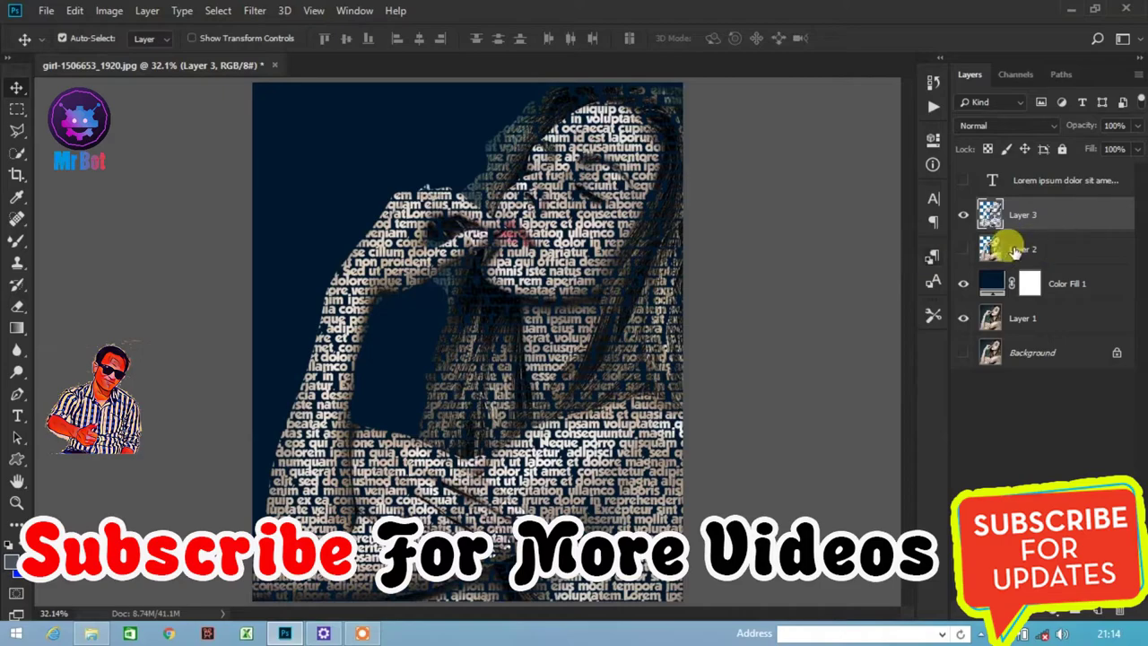
Show Layer 2 again and lower its opacity to 18%
{"action": "left_click", "coordinate": [963, 250]}
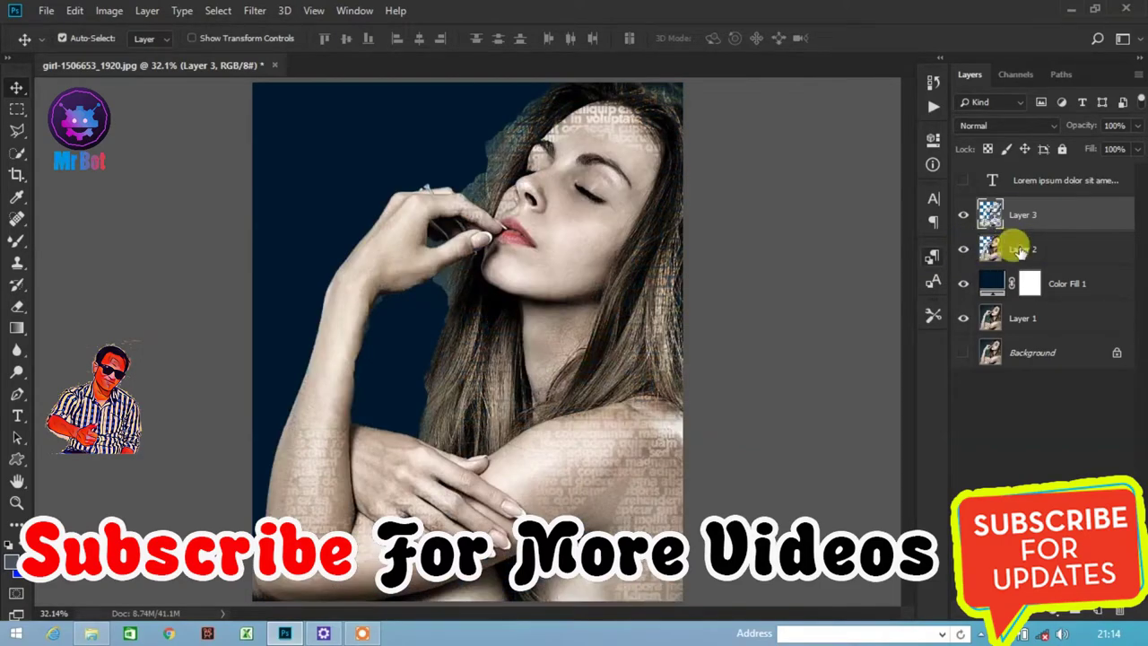
{"action": "left_click", "coordinate": [1019, 250]}
{"action": "left_click", "coordinate": [1136, 125]}
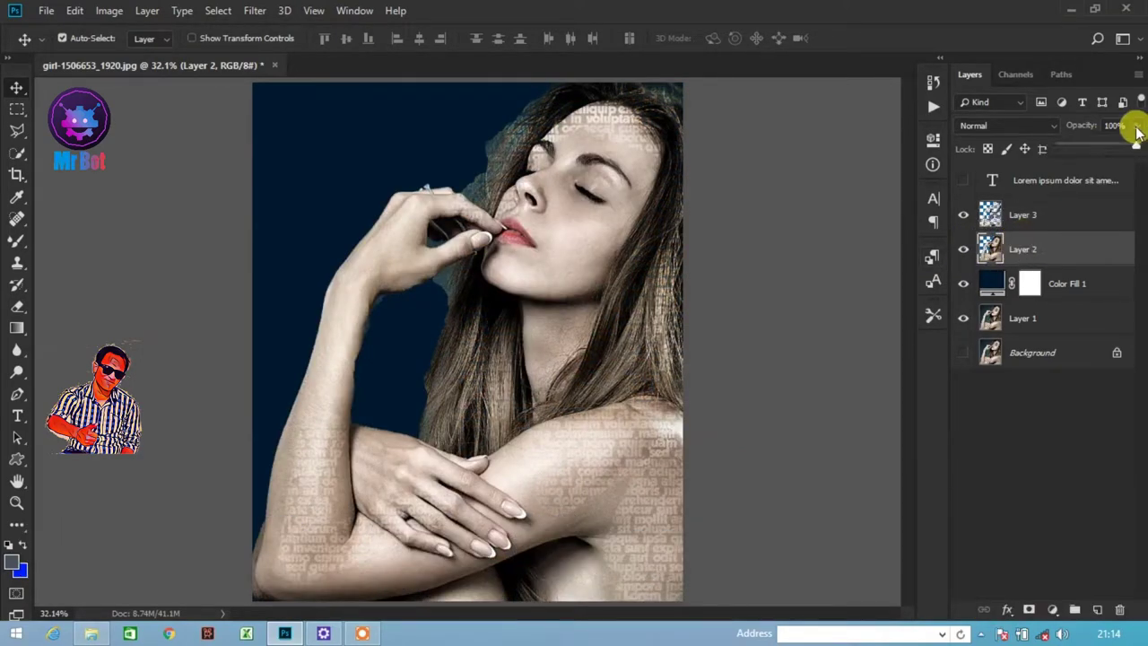
{"action": "left_click", "coordinate": [1074, 145]}
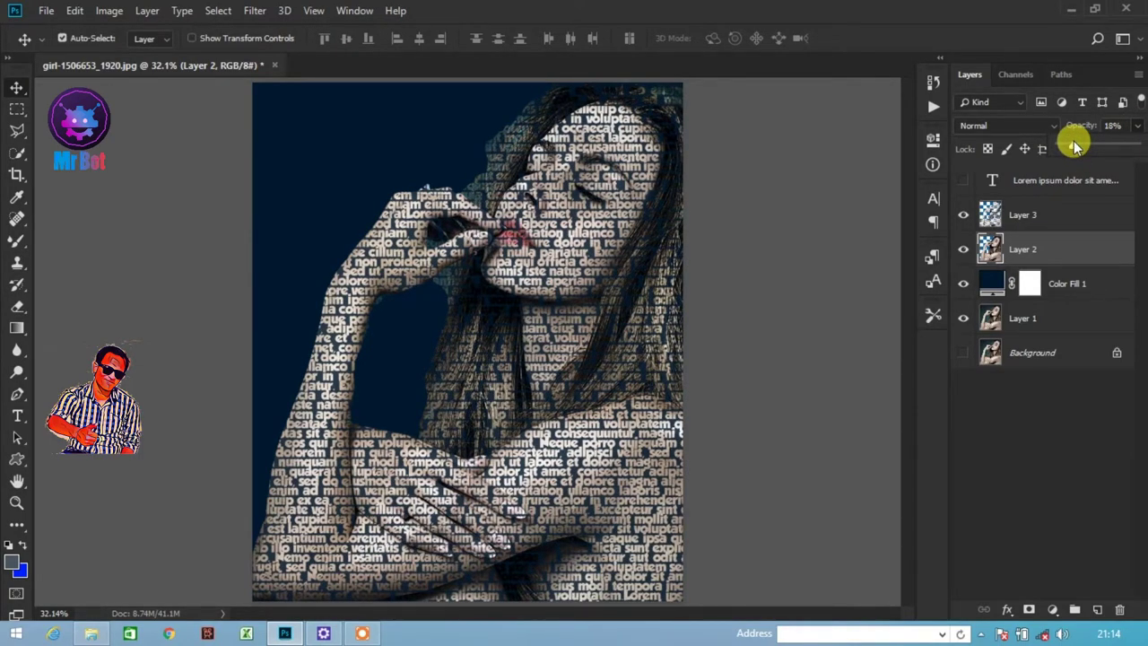
{"action": "left_click", "coordinate": [1049, 408]}
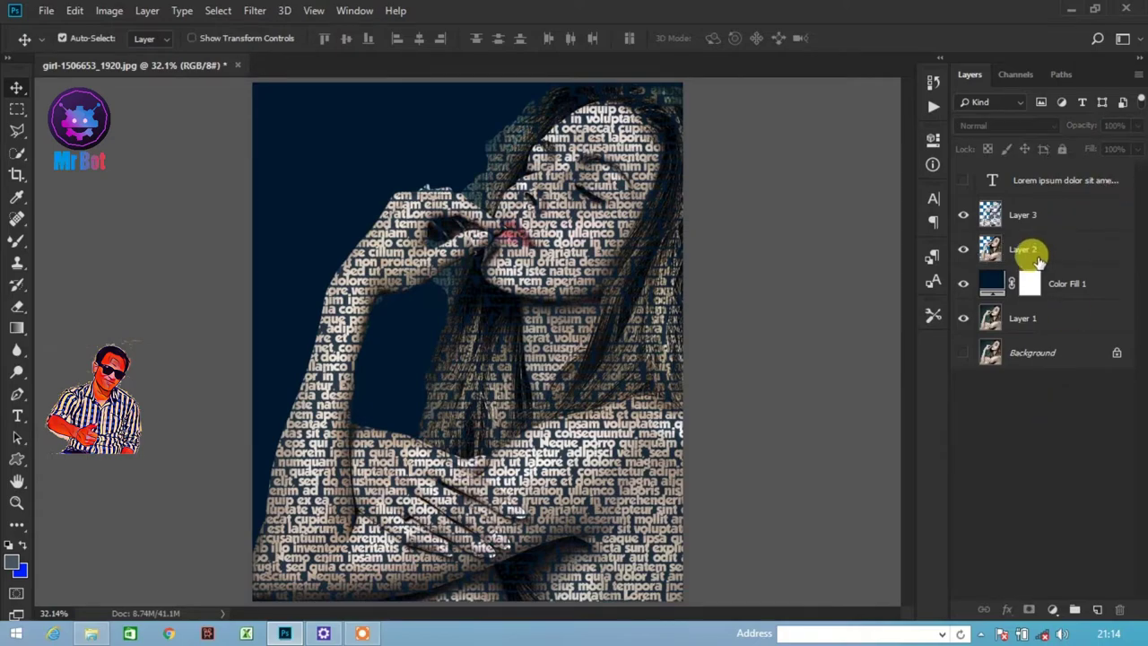
Reduce Layer 2's fill to 52%, then select Layer 3
{"action": "left_click", "coordinate": [1038, 256]}
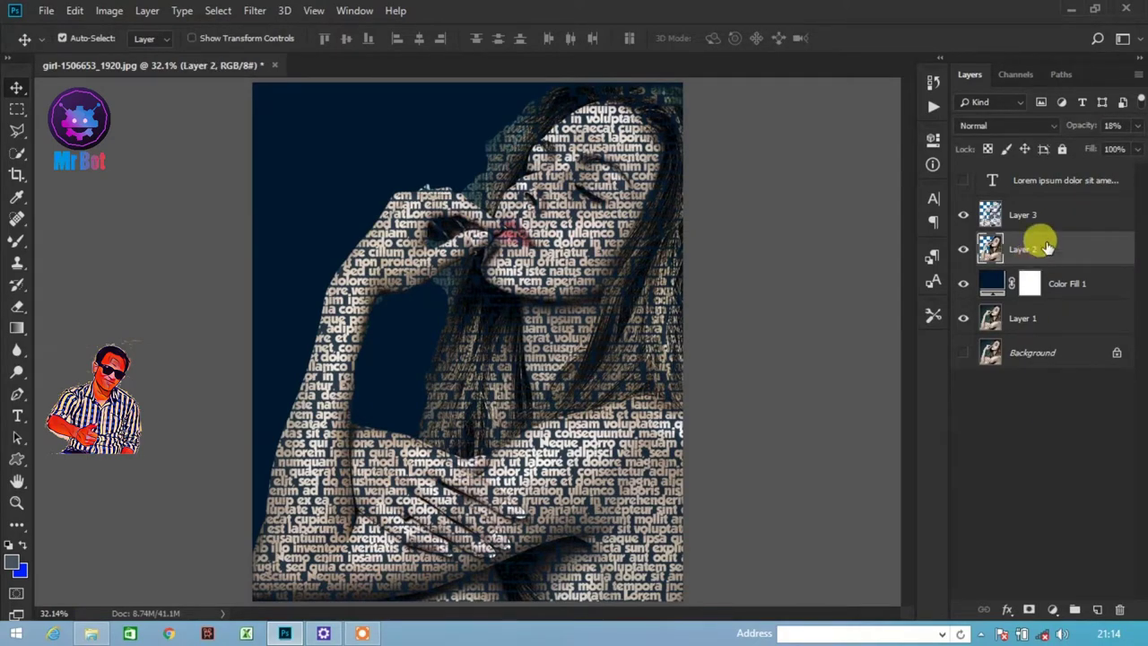
{"action": "left_click", "coordinate": [1135, 148]}
{"action": "left_click", "coordinate": [1095, 167]}
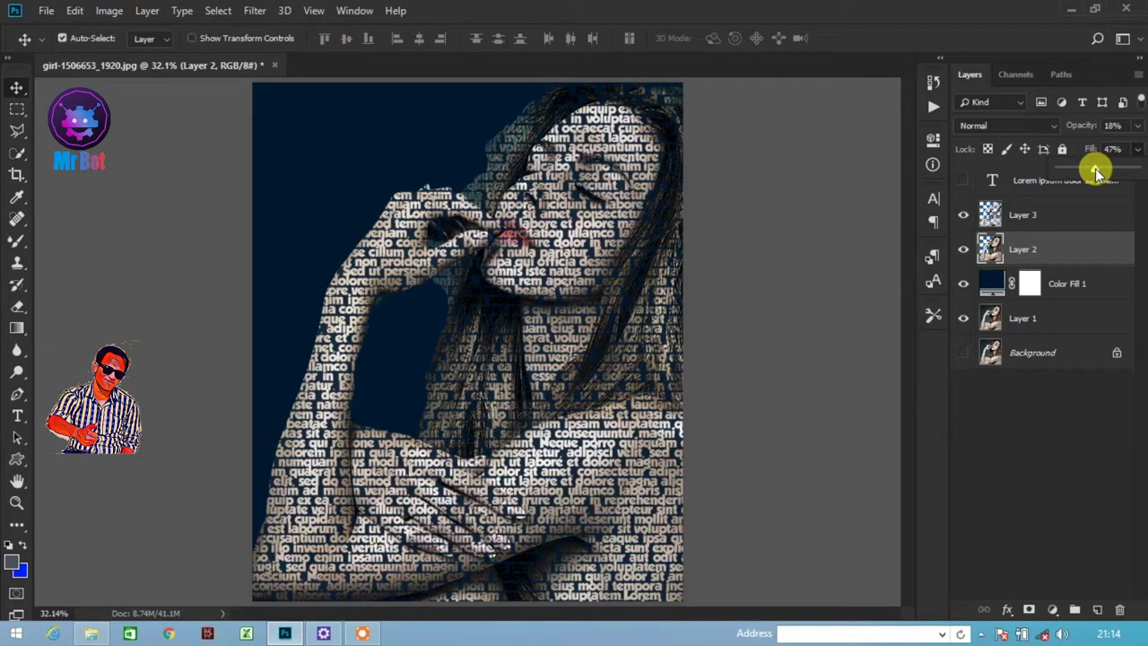
{"action": "left_click", "coordinate": [1067, 411]}
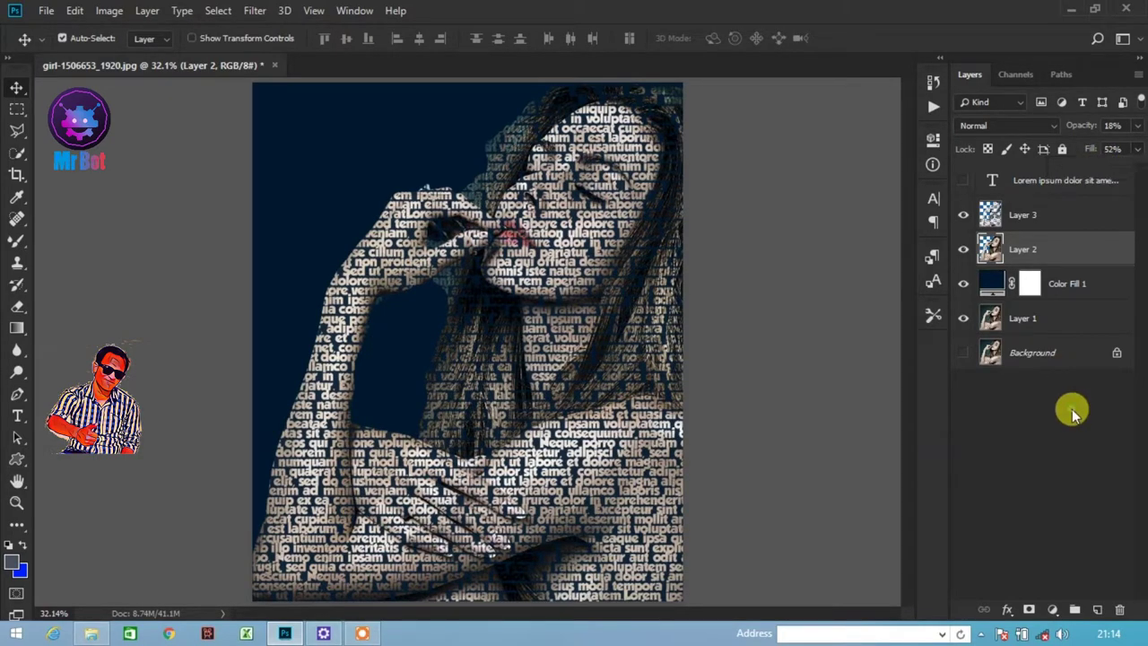
{"action": "left_click", "coordinate": [1031, 250]}
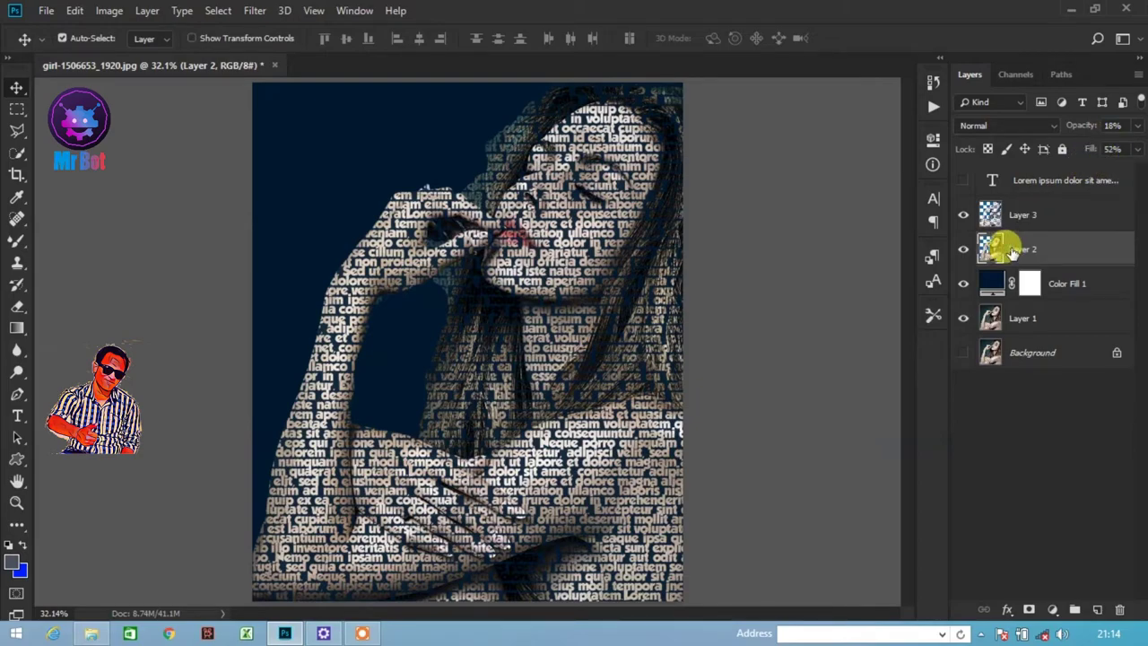
{"action": "left_click", "coordinate": [969, 534]}
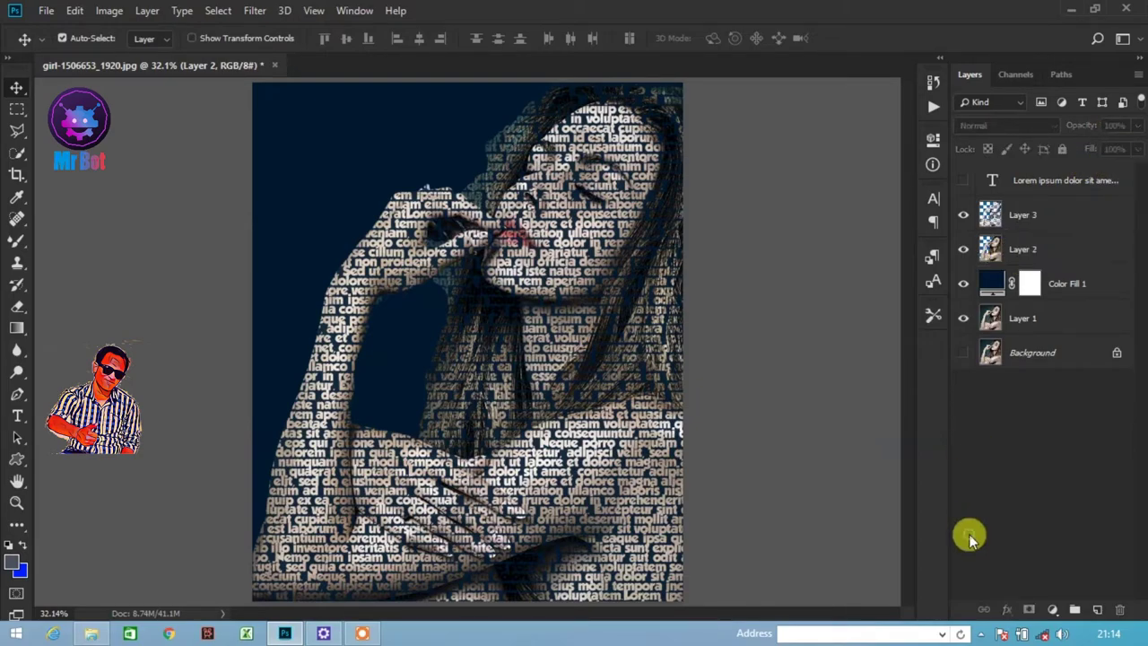
{"action": "left_click", "coordinate": [1006, 219]}
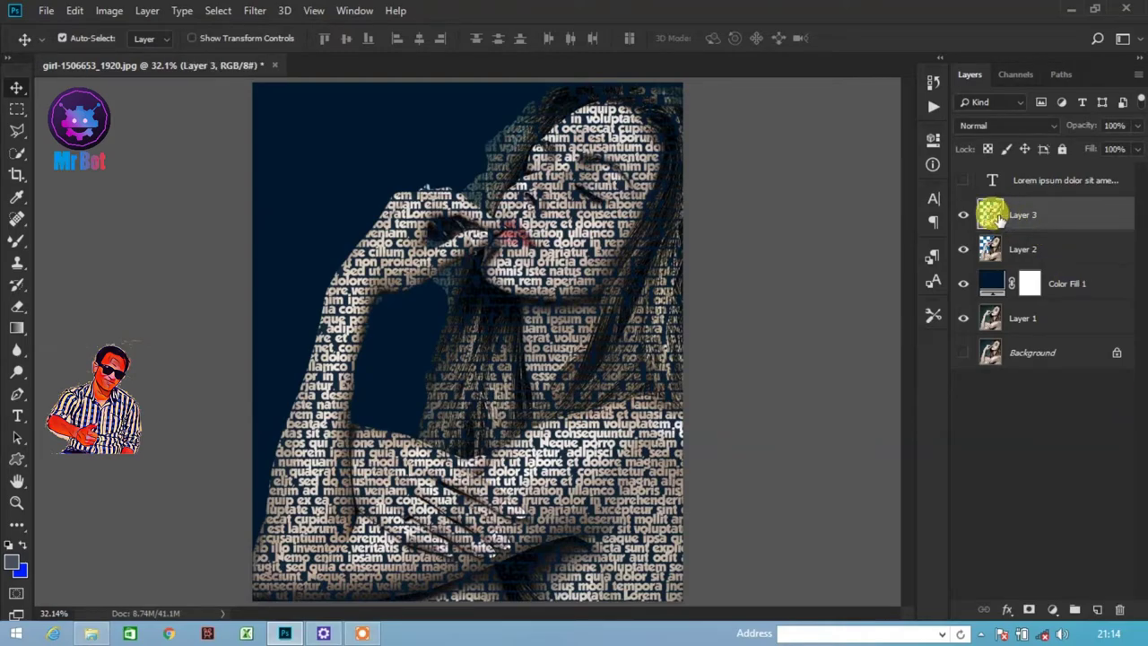
Open the Filter Gallery with the preview fitted to the whole image
{"action": "left_click", "coordinate": [252, 10]}
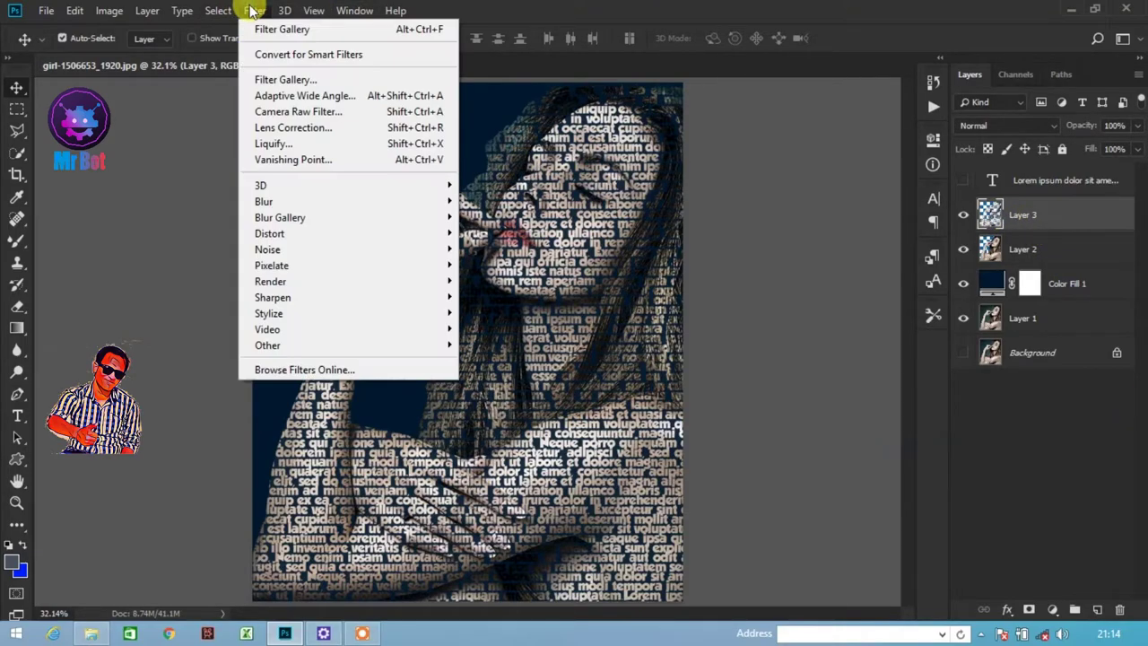
{"action": "left_click", "coordinate": [305, 86]}
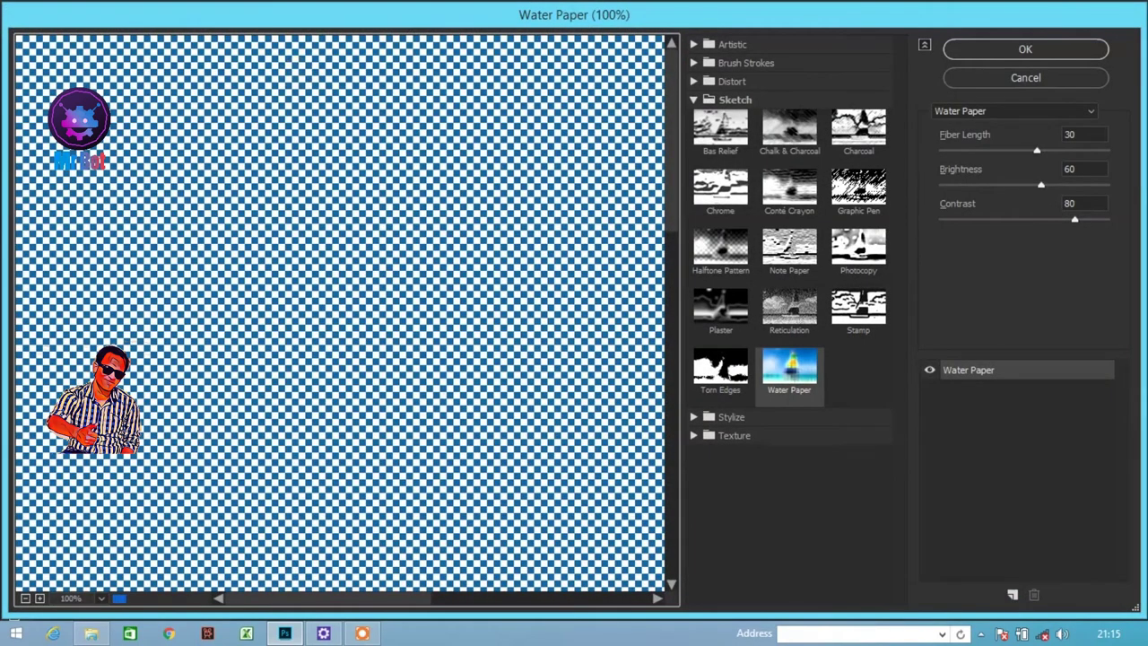
{"action": "left_click", "coordinate": [100, 598]}
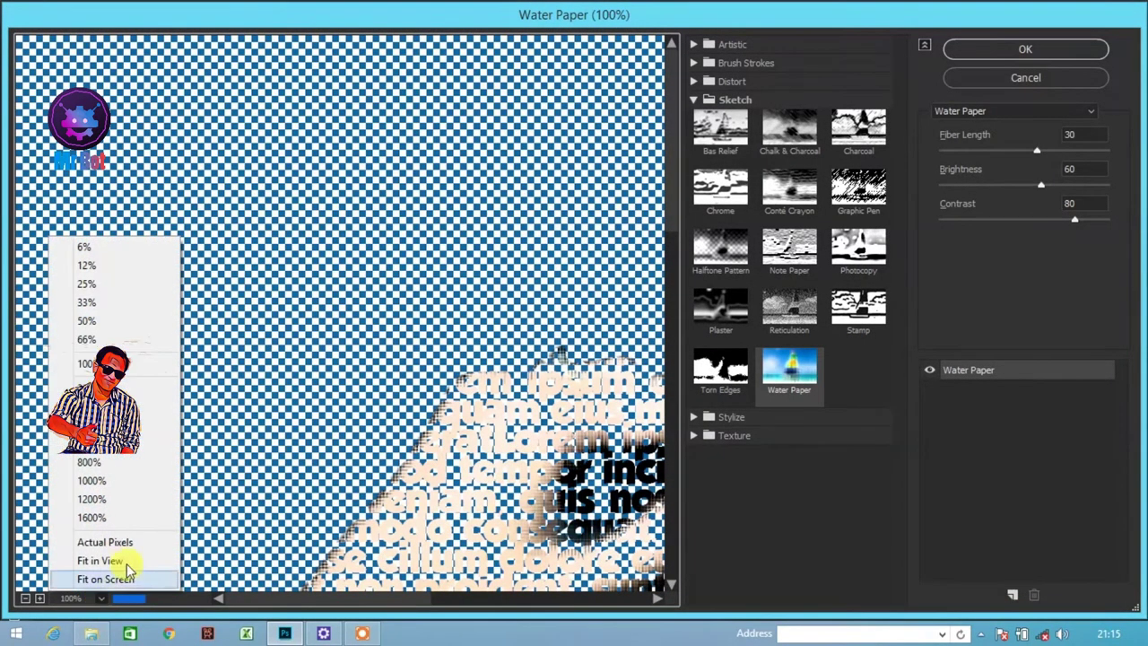
{"action": "left_click", "coordinate": [128, 562]}
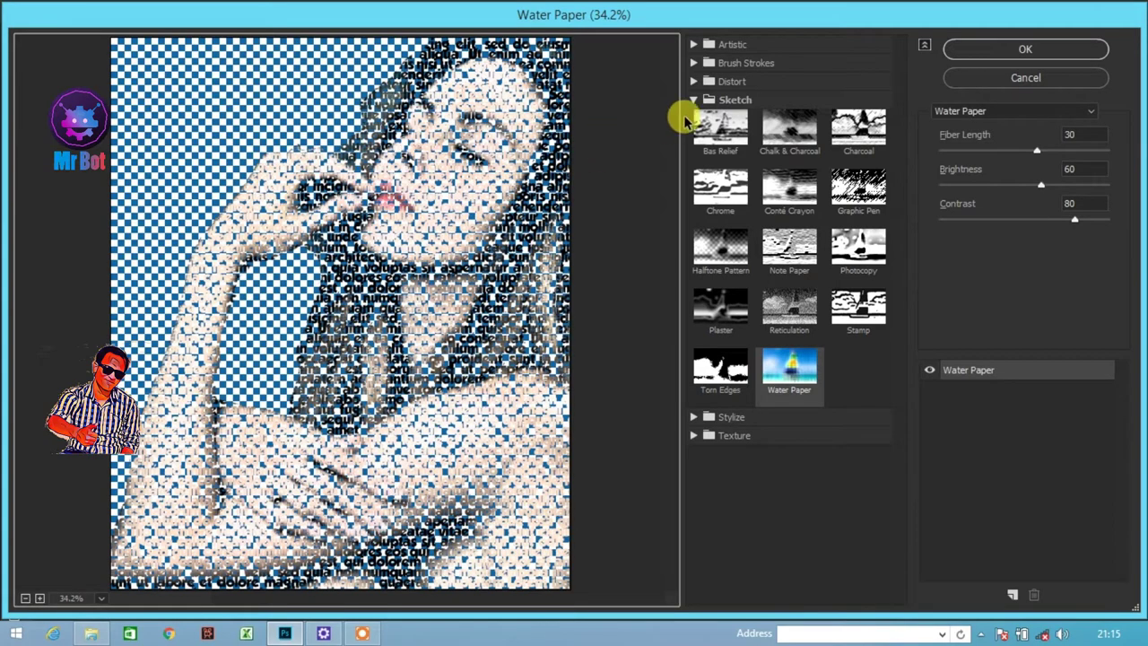
Preview Texturizer, Stained Glass, Patchwork, Bas Relief and Palette Knife filters
{"action": "left_click", "coordinate": [695, 100]}
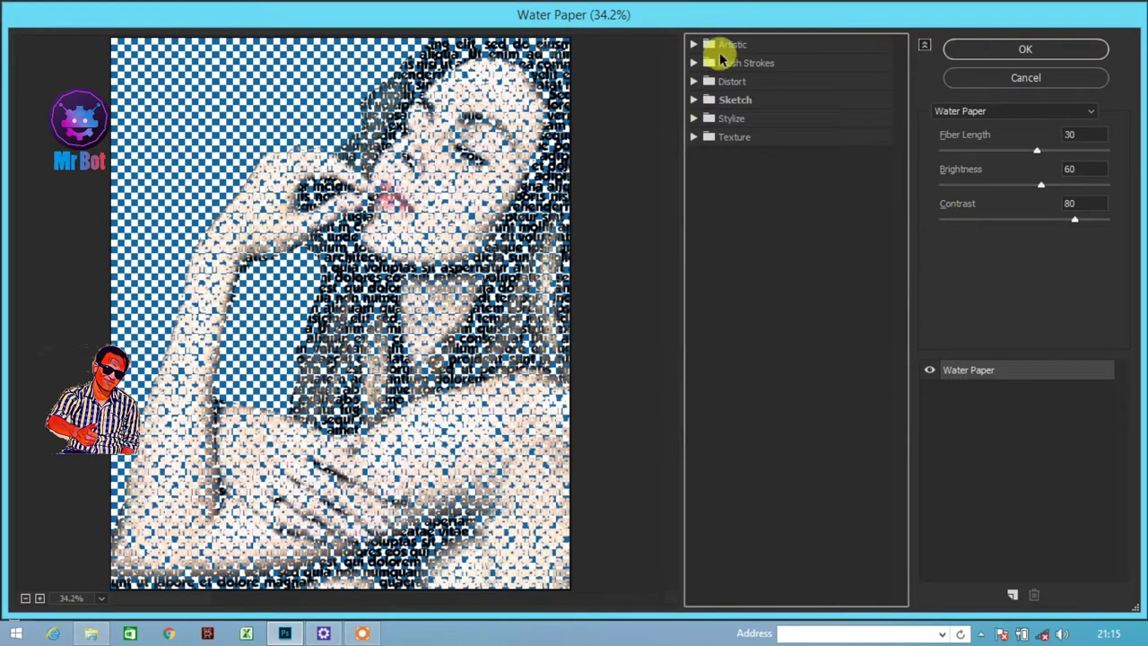
{"action": "left_click", "coordinate": [693, 136]}
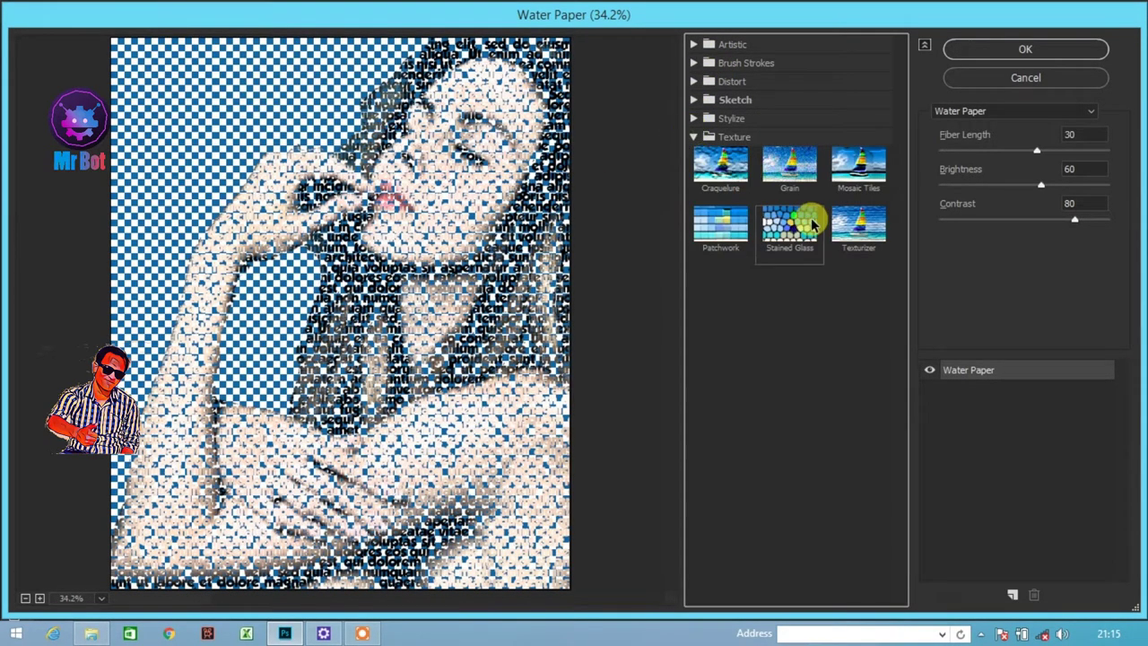
{"action": "left_click", "coordinate": [859, 229]}
{"action": "left_click", "coordinate": [792, 231]}
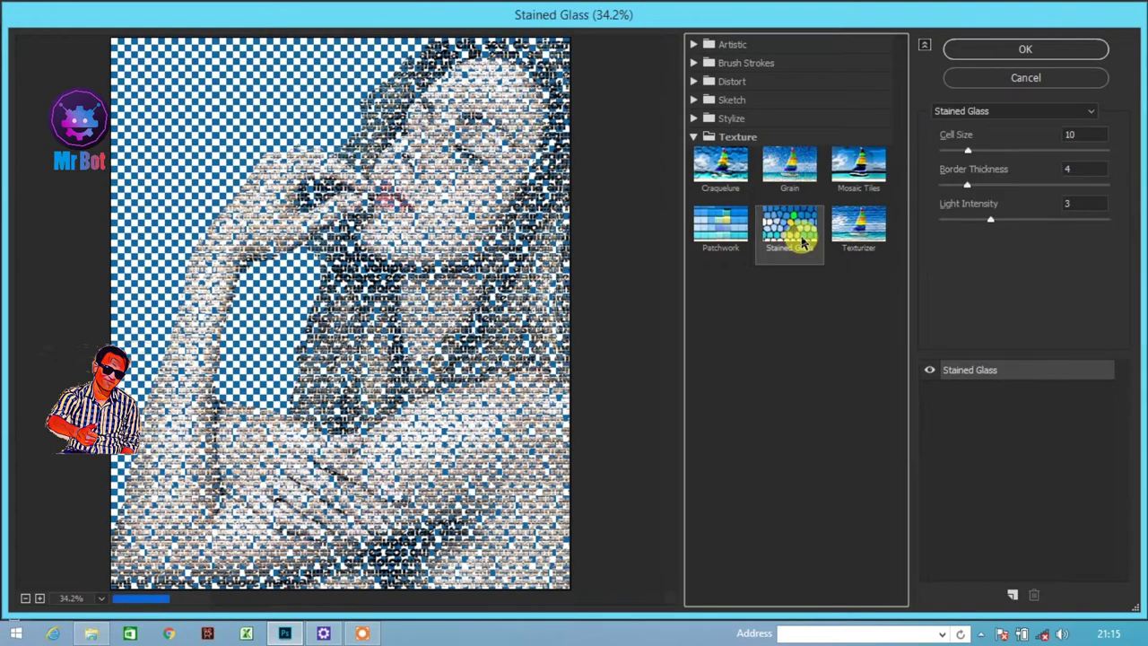
{"action": "left_click", "coordinate": [735, 233]}
{"action": "left_click", "coordinate": [693, 136]}
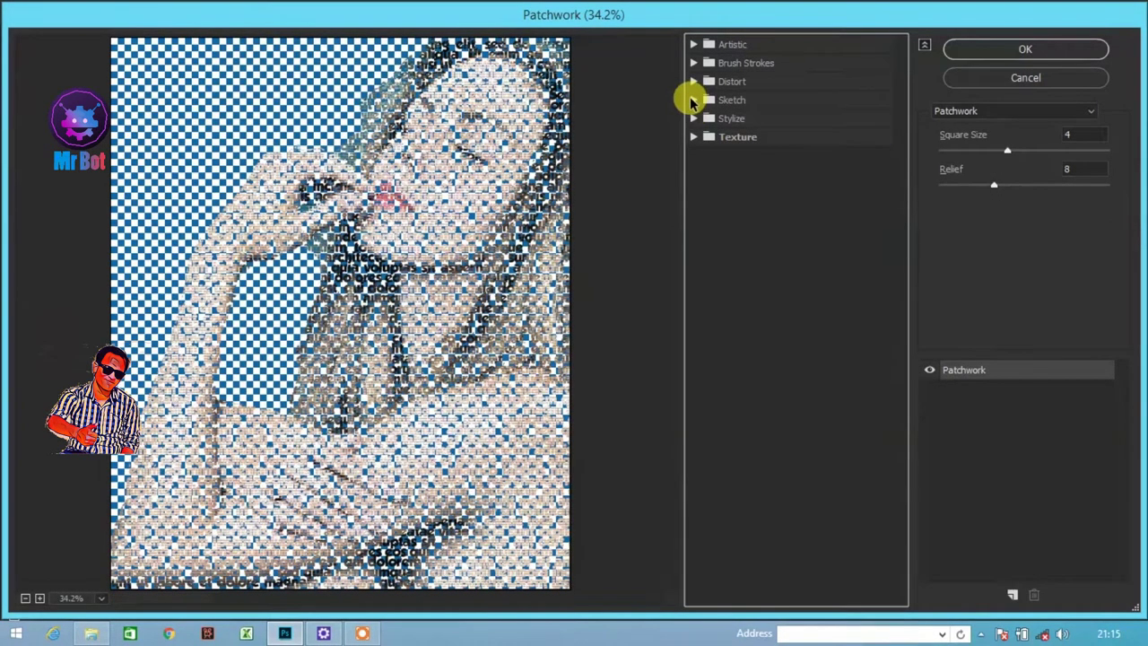
{"action": "left_click", "coordinate": [695, 99]}
{"action": "left_click", "coordinate": [713, 126]}
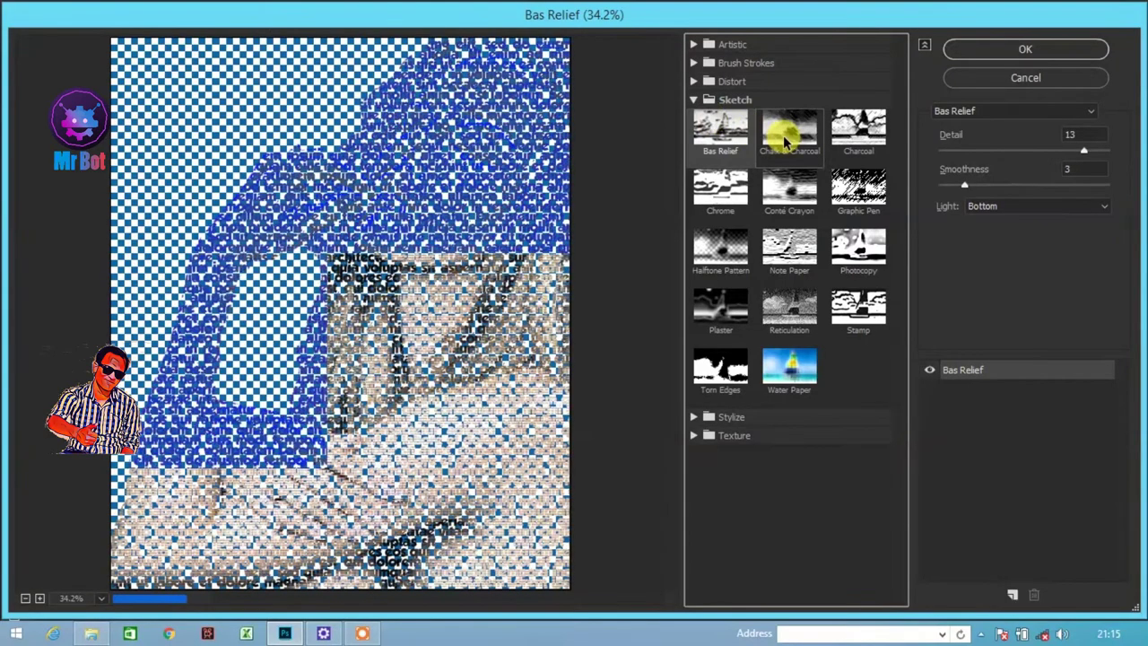
{"action": "left_click", "coordinate": [694, 100]}
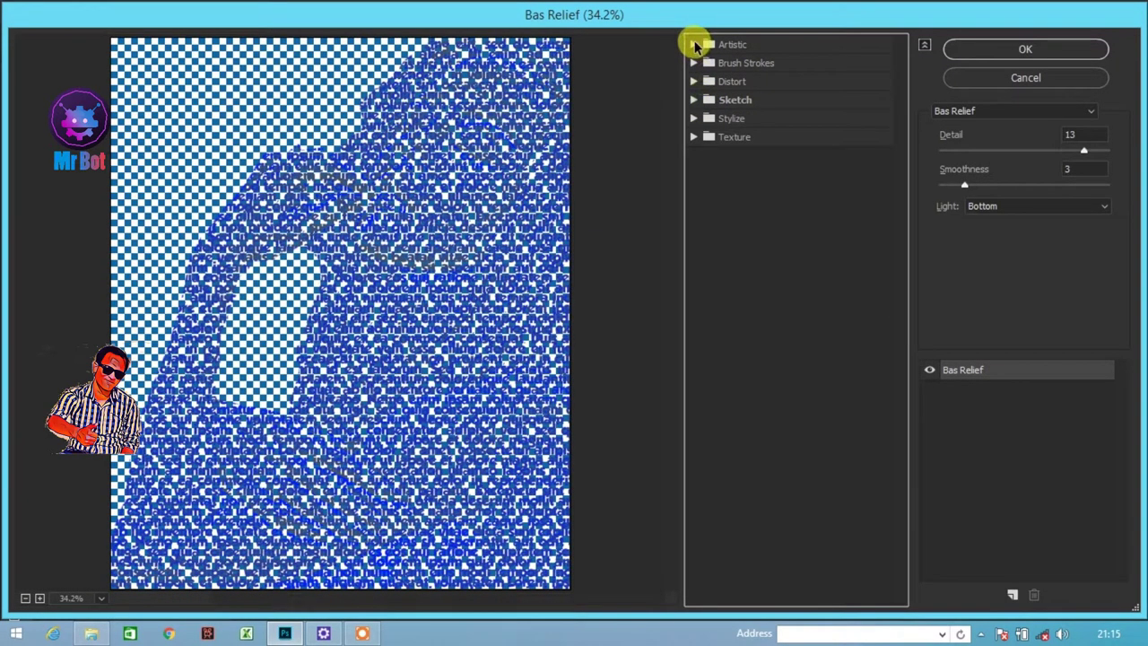
{"action": "left_click", "coordinate": [694, 44]}
{"action": "left_click", "coordinate": [789, 198]}
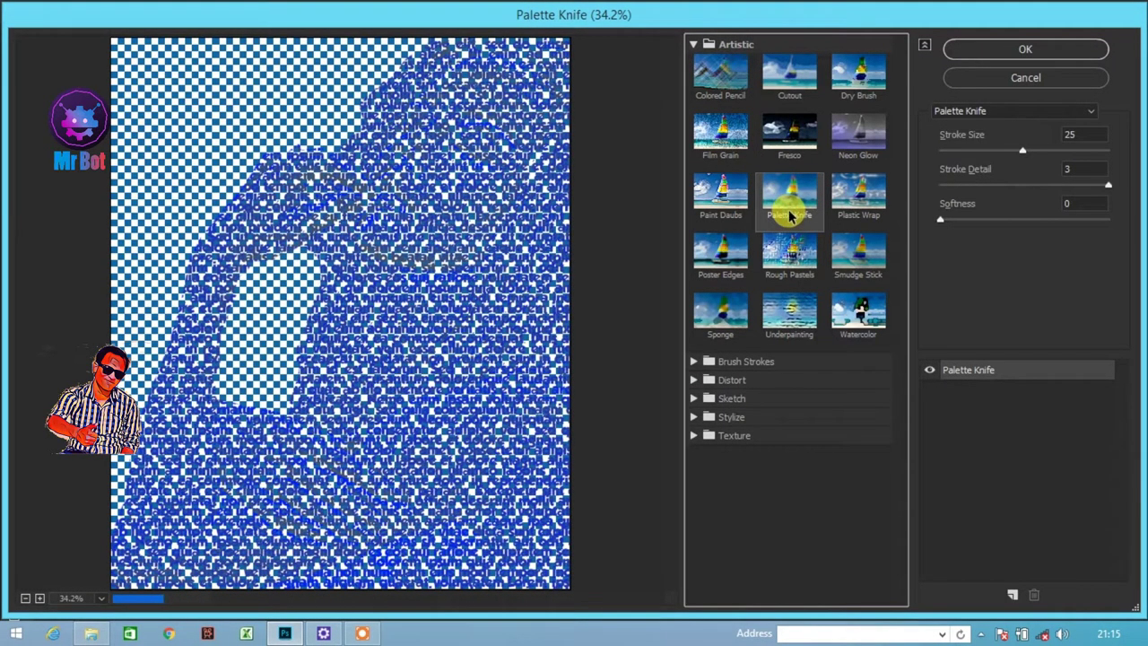
Apply Artistic > Smudge Stick with stroke length 5 and a larger highlight area
{"action": "left_click", "coordinate": [857, 262]}
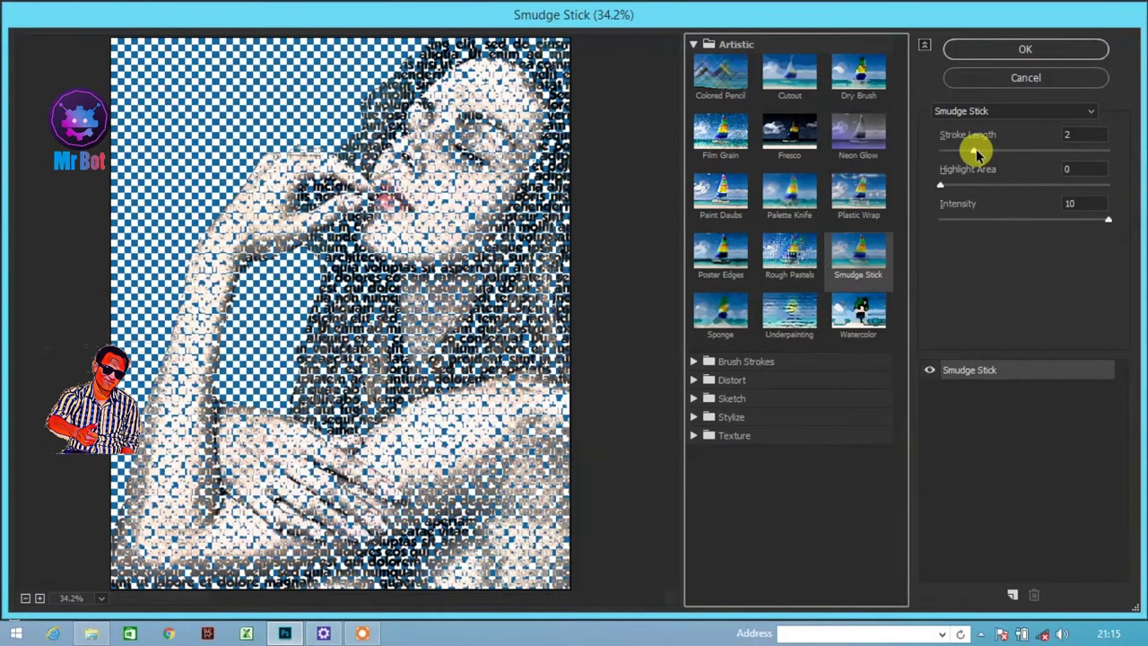
{"action": "left_click_drag", "start_coordinate": [975, 151], "coordinate": [1023, 150]}
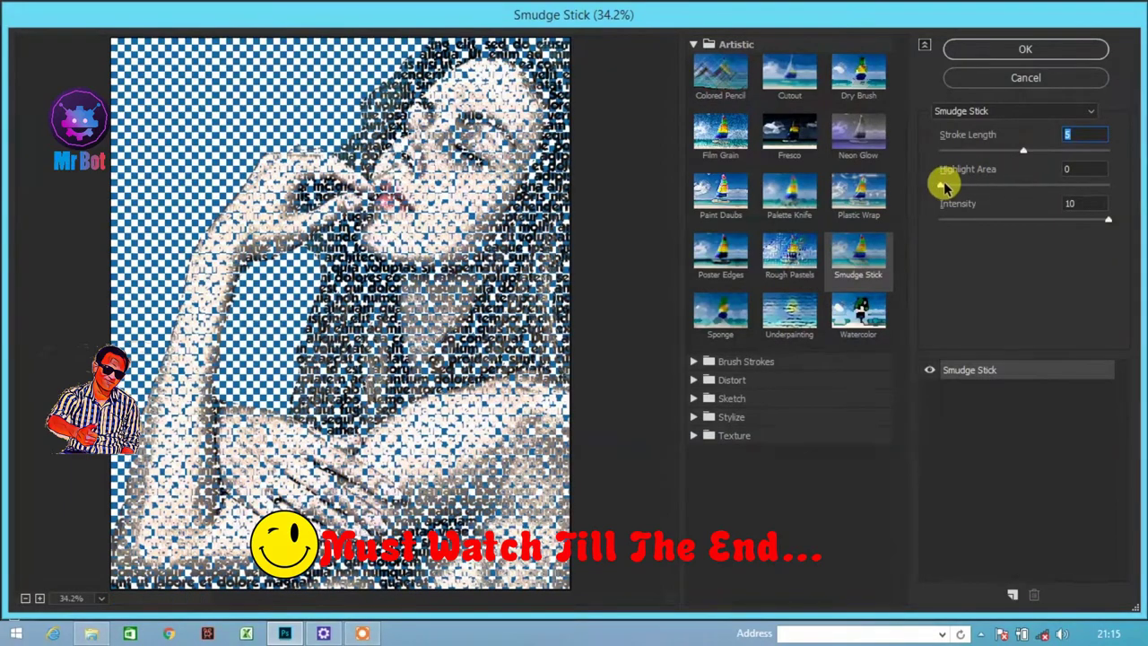
{"action": "left_click_drag", "start_coordinate": [942, 184], "coordinate": [993, 191]}
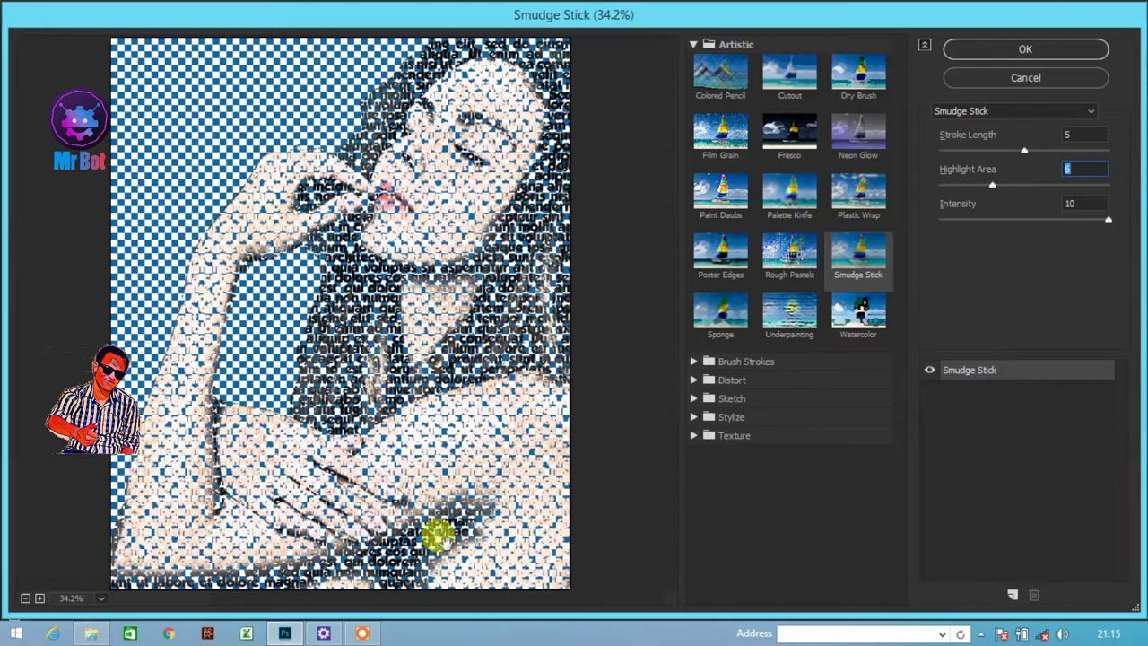
{"action": "left_click", "coordinate": [1027, 52]}
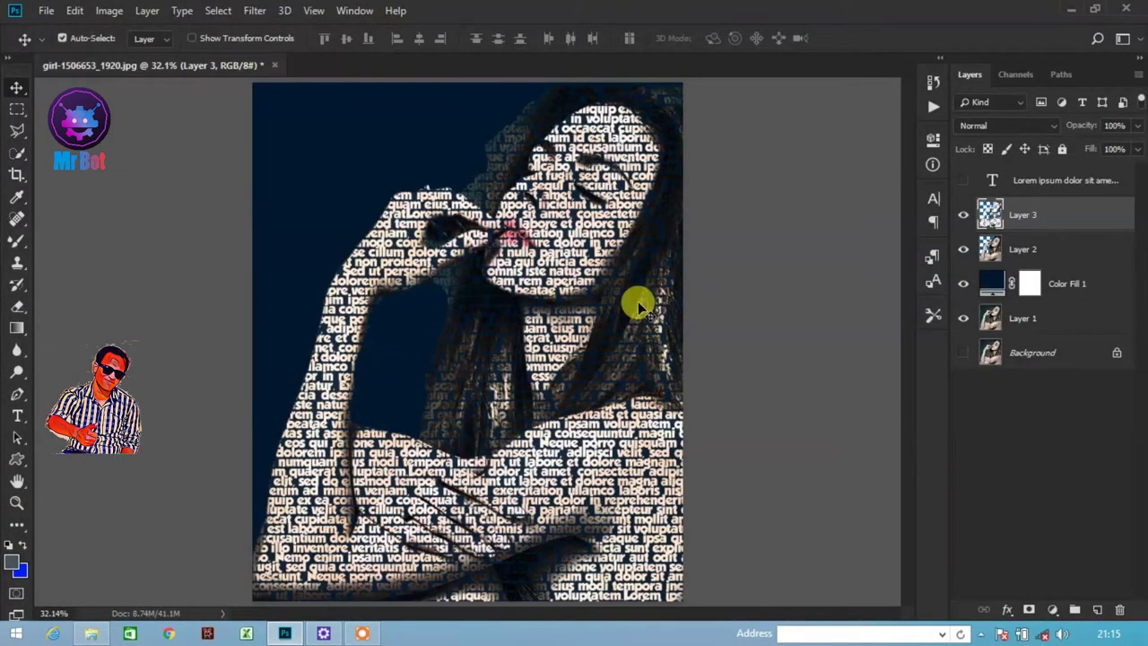